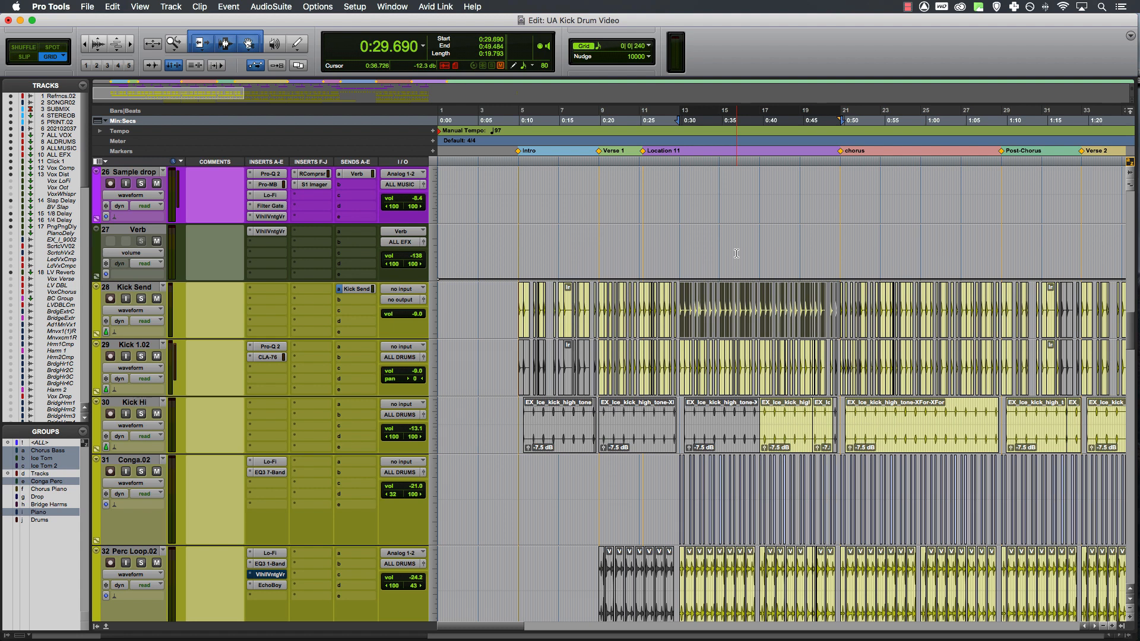
# - Bypass the Pro-Q 2 and CLA-76 inserts on the Kick 1.02 track, and play the selected range to hear the unprocessed kick
pyautogui.keyDown('super'); pyautogui.click(276, 346); pyautogui.keyUp('super')
pyautogui.keyDown('super'); pyautogui.click(275, 358); pyautogui.keyUp('super')
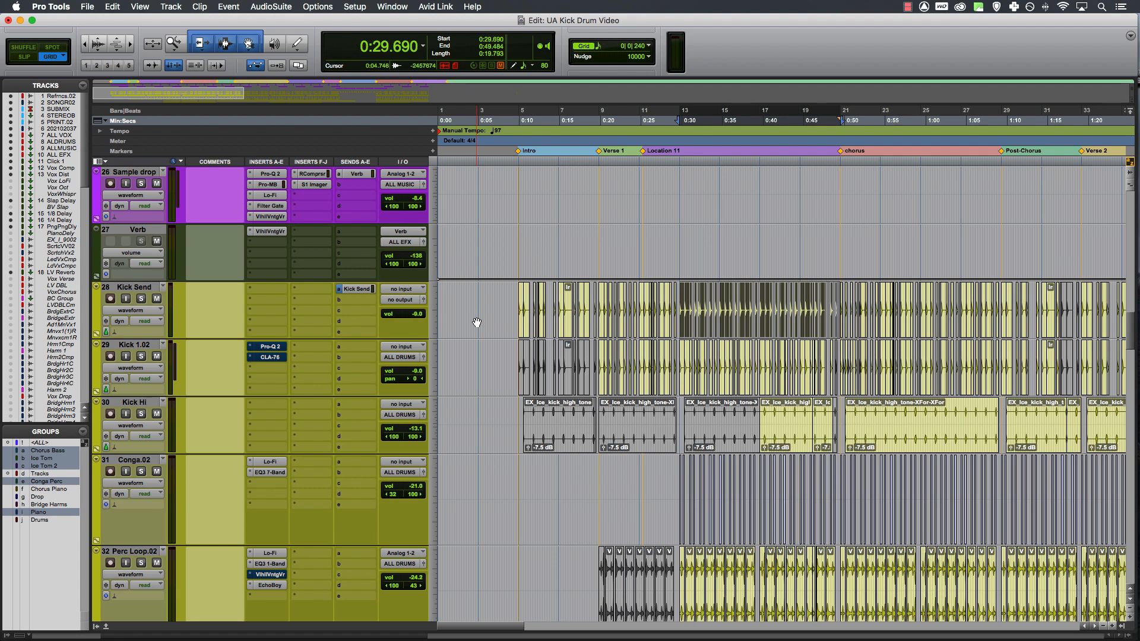
pyautogui.press('space')
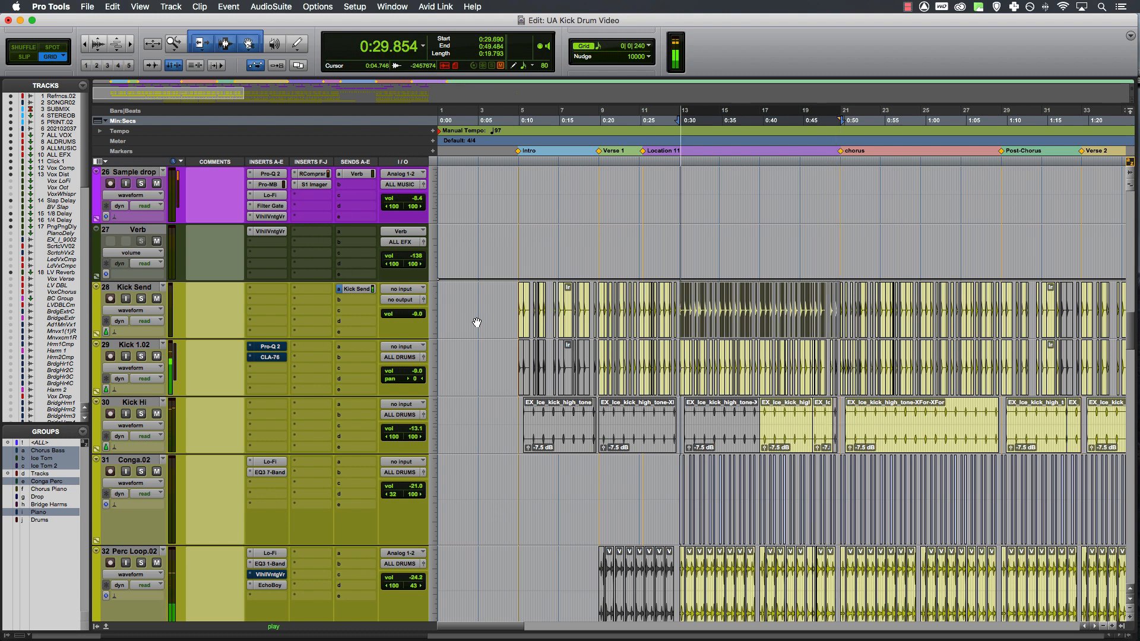
pyautogui.press('space')
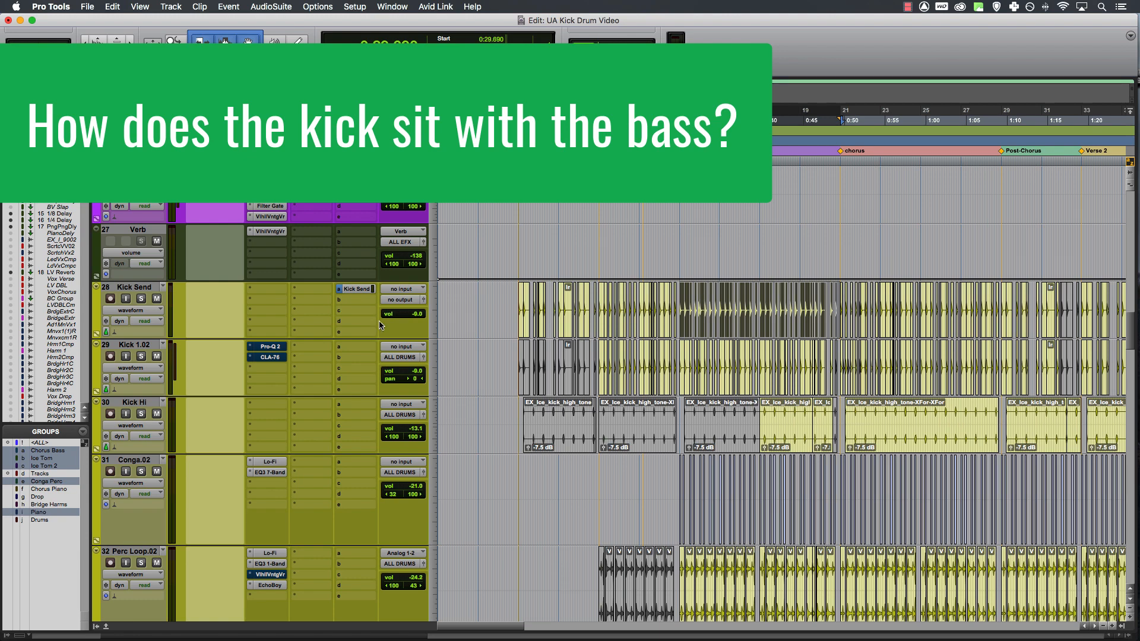
# - Look over the 808 and chorus bass tracks below the drums, and return to the kick tracks
pyautogui.scroll(-15, 357, 321)
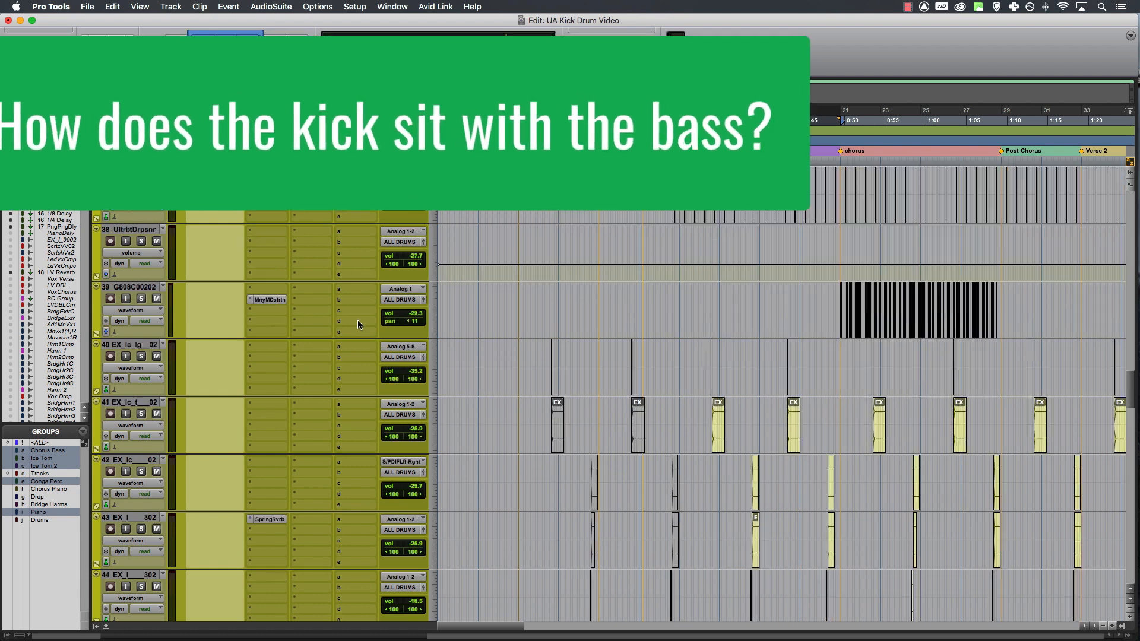
pyautogui.scroll(-7, 358, 320)
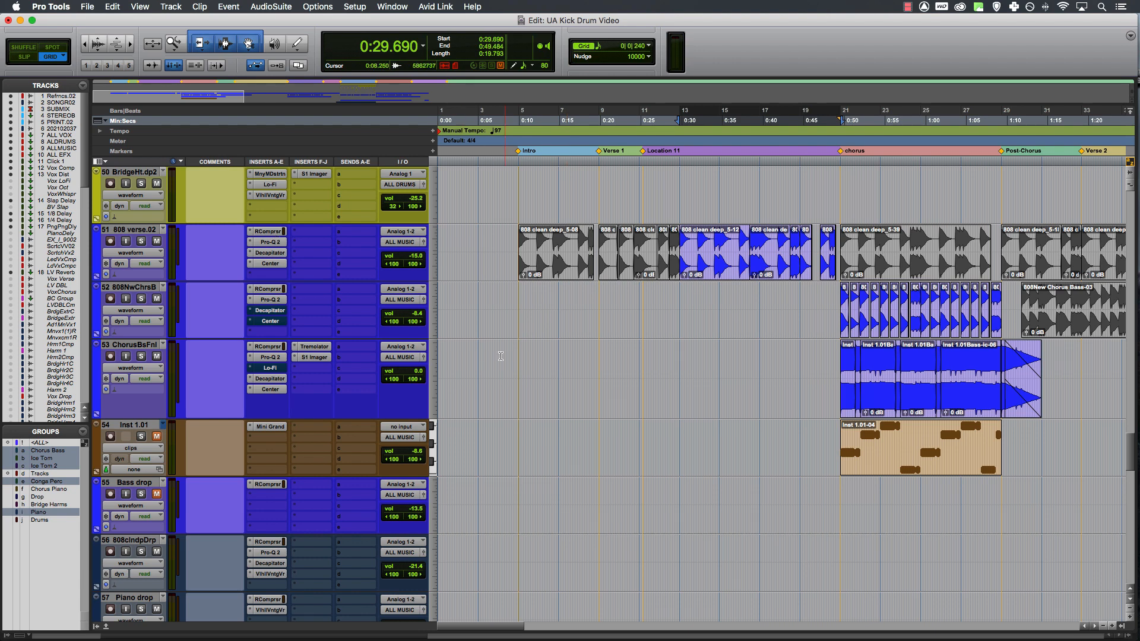
pyautogui.scroll(10, 500, 356)
pyautogui.scroll(8, 508, 357)
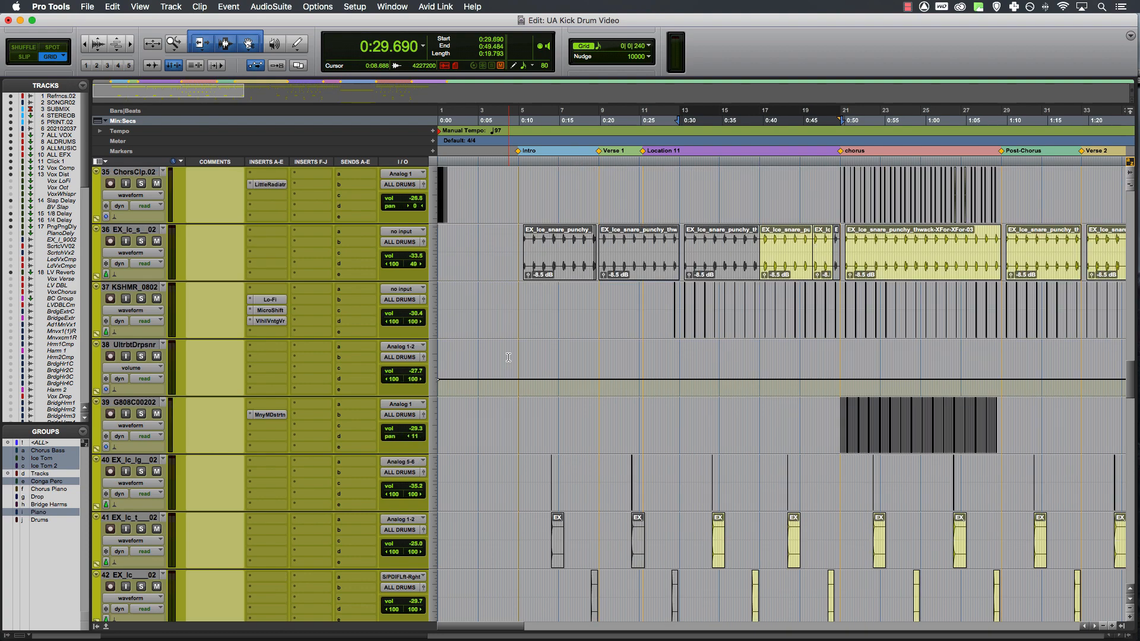
pyautogui.scroll(1, 508, 356)
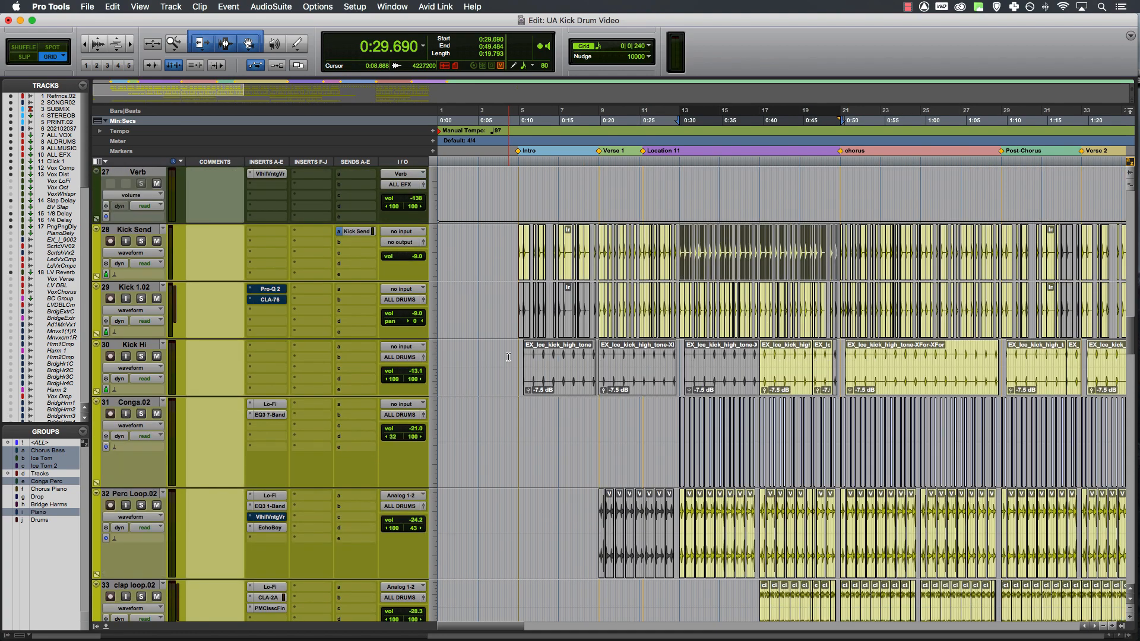
pyautogui.scroll(-1, 508, 357)
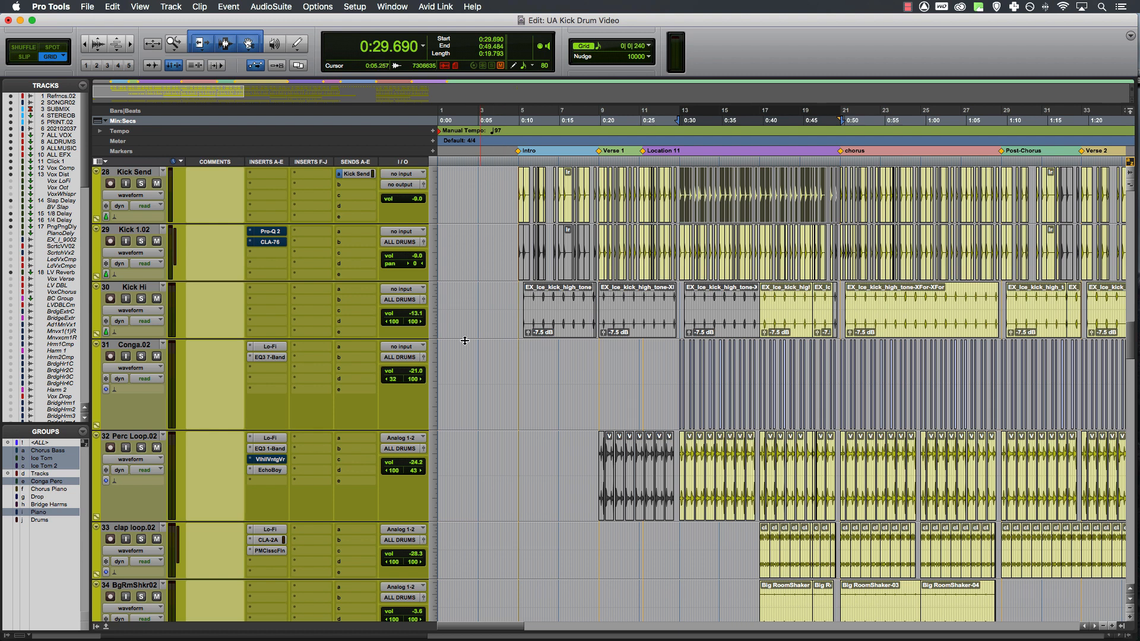
# - Open the Pro-Q 2 EQ on the Kick 1.02 track and take it out of bypass
pyautogui.click(277, 235)
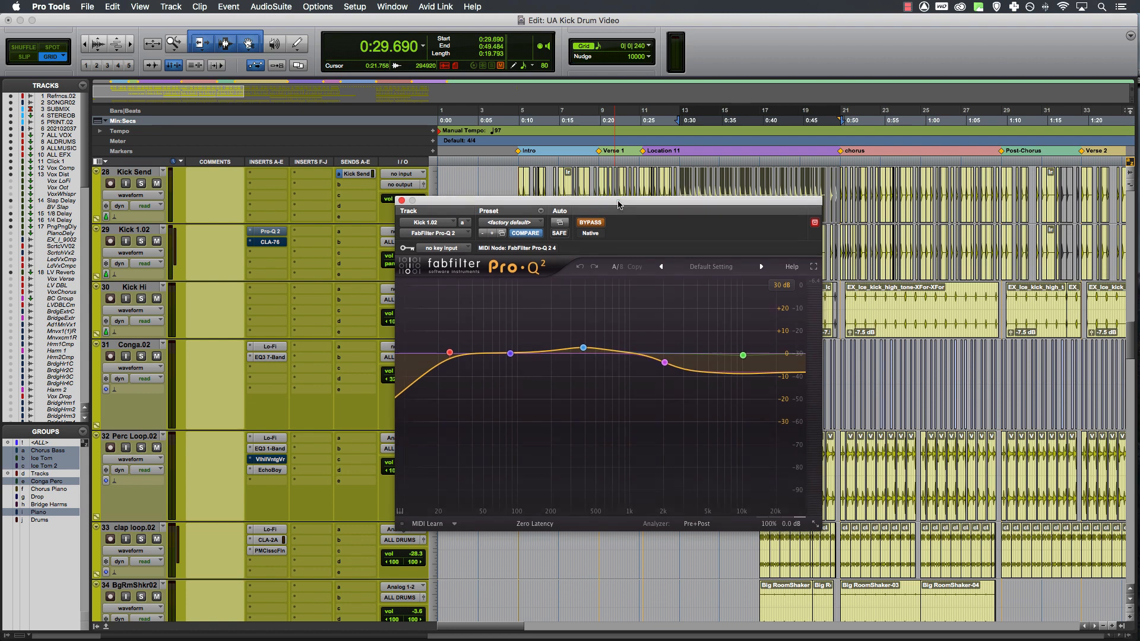
pyautogui.moveTo(618, 205); pyautogui.dragTo(628, 268)
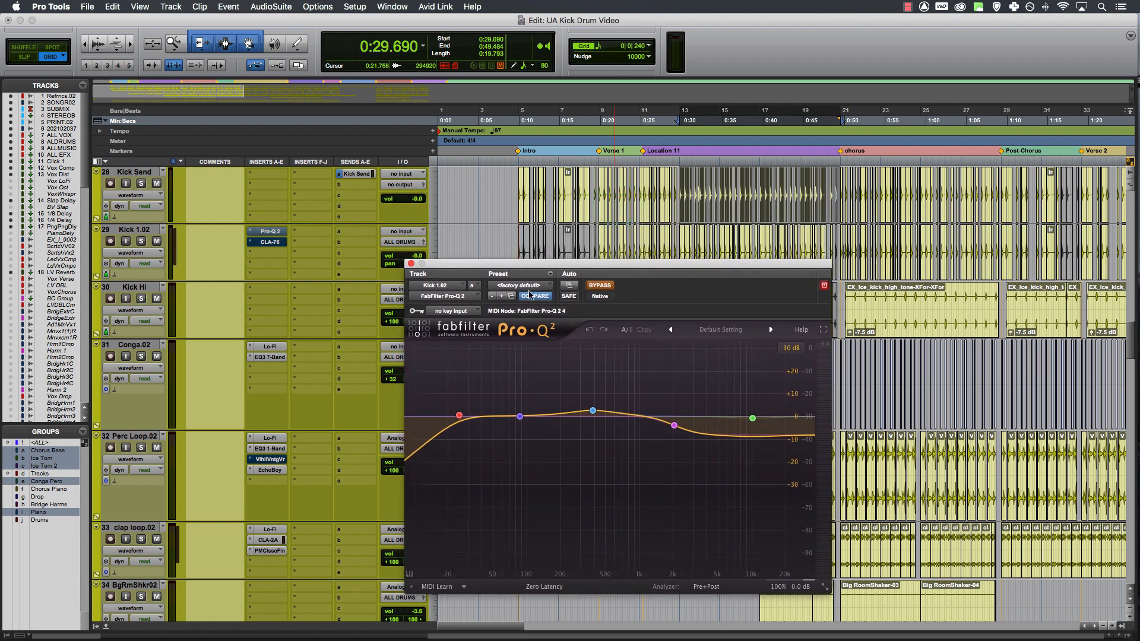
pyautogui.click(609, 287)
# - Play the selected range and compare the kick with its Pro-Q 2 EQ active and bypassed
pyautogui.press('space')
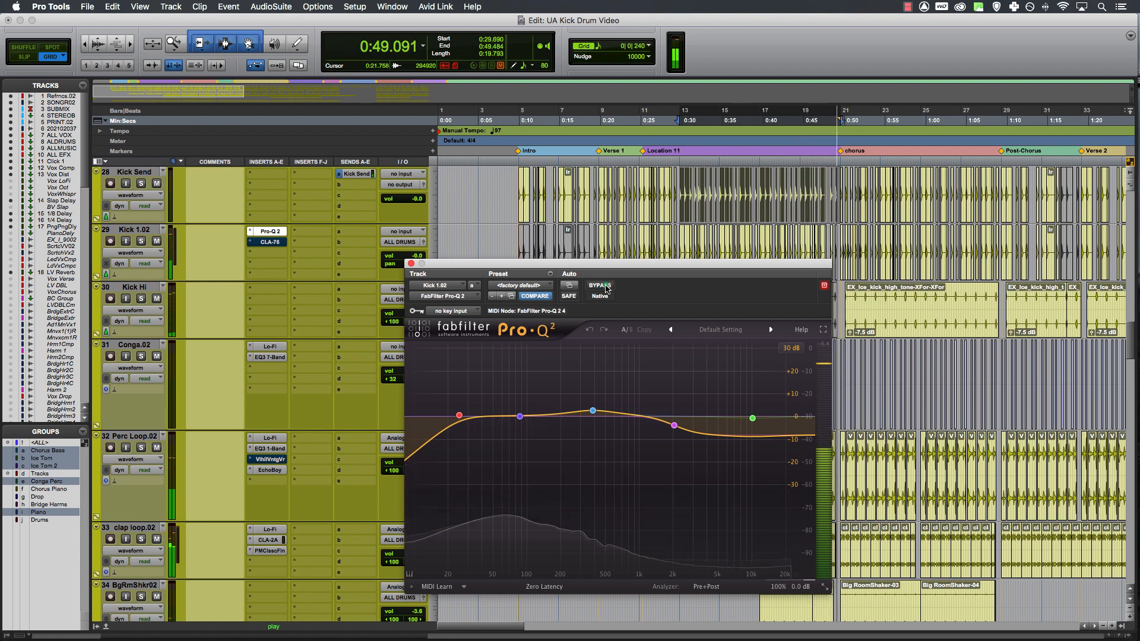
pyautogui.click(606, 289)
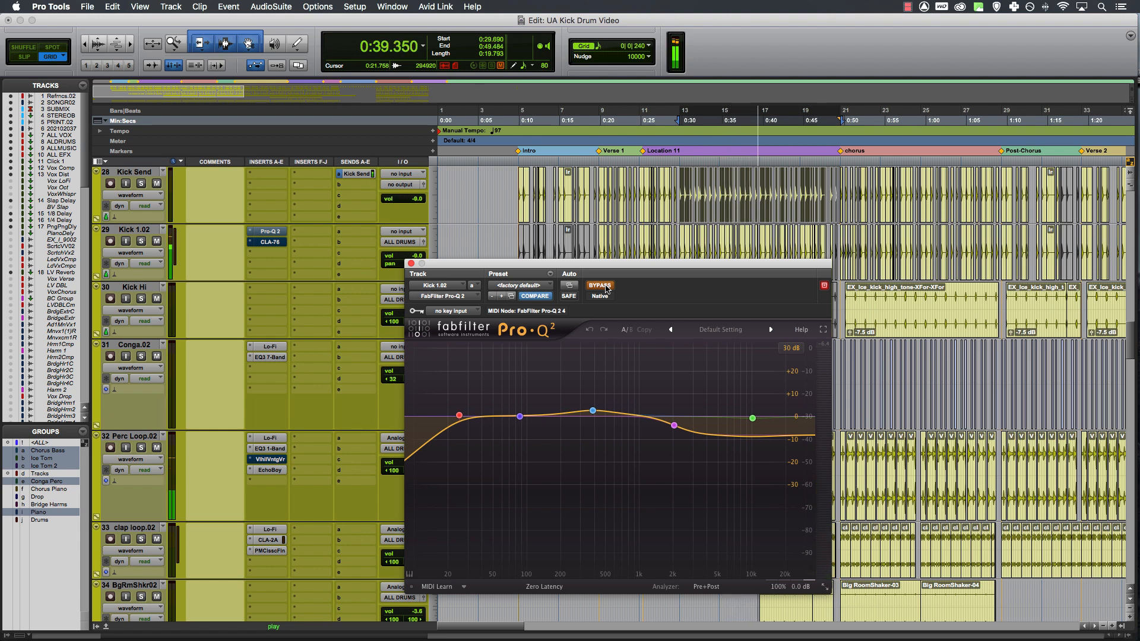
pyautogui.click(601, 286)
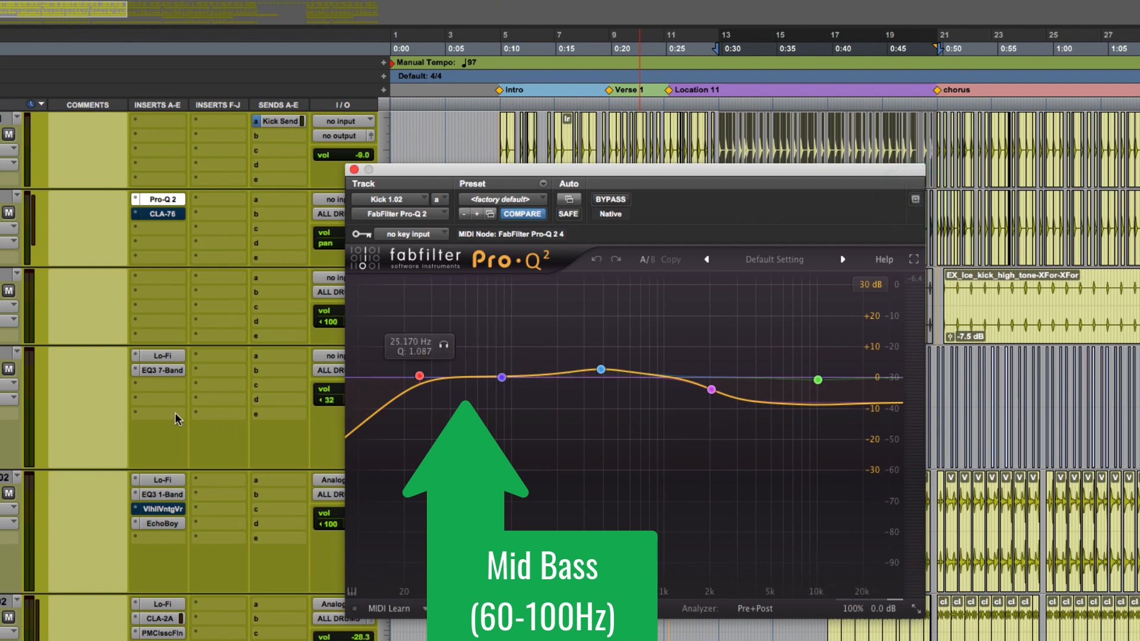
# - Open the Pro-Q 2 EQ on the 808 verse.02 bass track
pyautogui.scroll(-5, 165, 414)
pyautogui.scroll(-5, 165, 414)
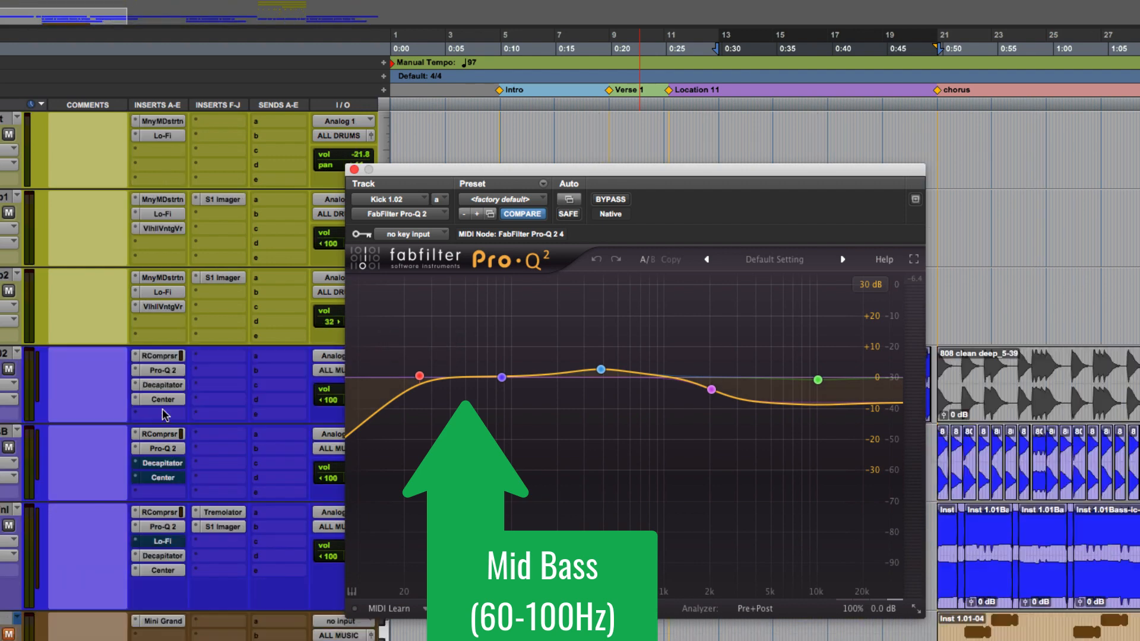
pyautogui.scroll(-8, 165, 414)
pyautogui.scroll(3, 165, 414)
pyautogui.click(159, 215)
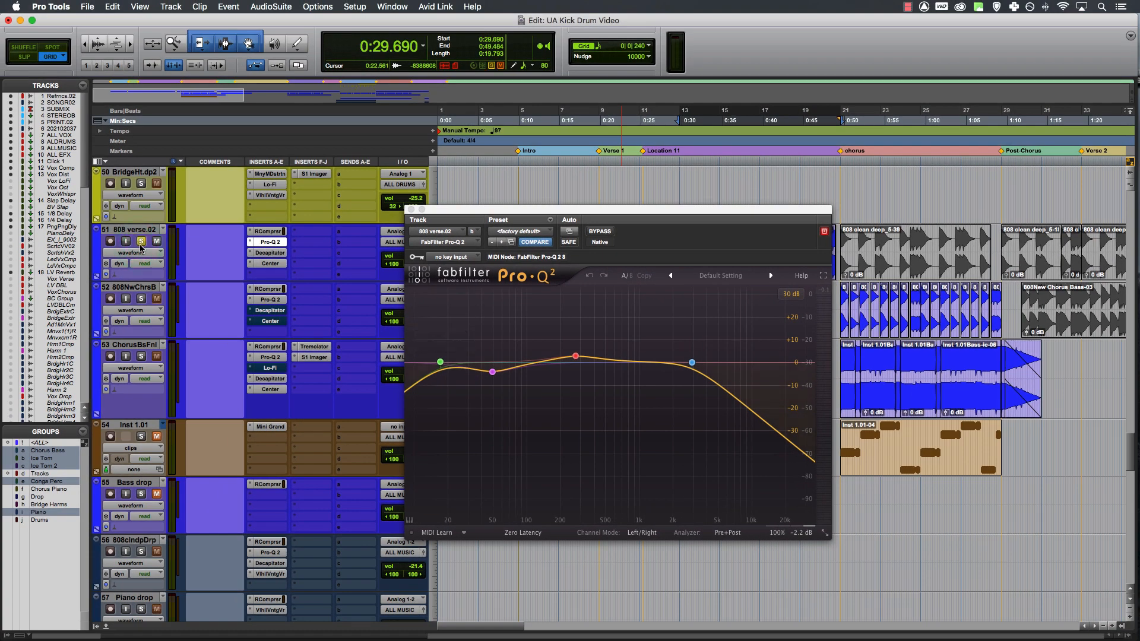
# - Bypass the Pro-Q 2 EQs on 808 verse.02 and Kick 1.02, start playback, and arrange both EQ windows side by side
pyautogui.scroll(5, 141, 247)
pyautogui.scroll(10, 141, 247)
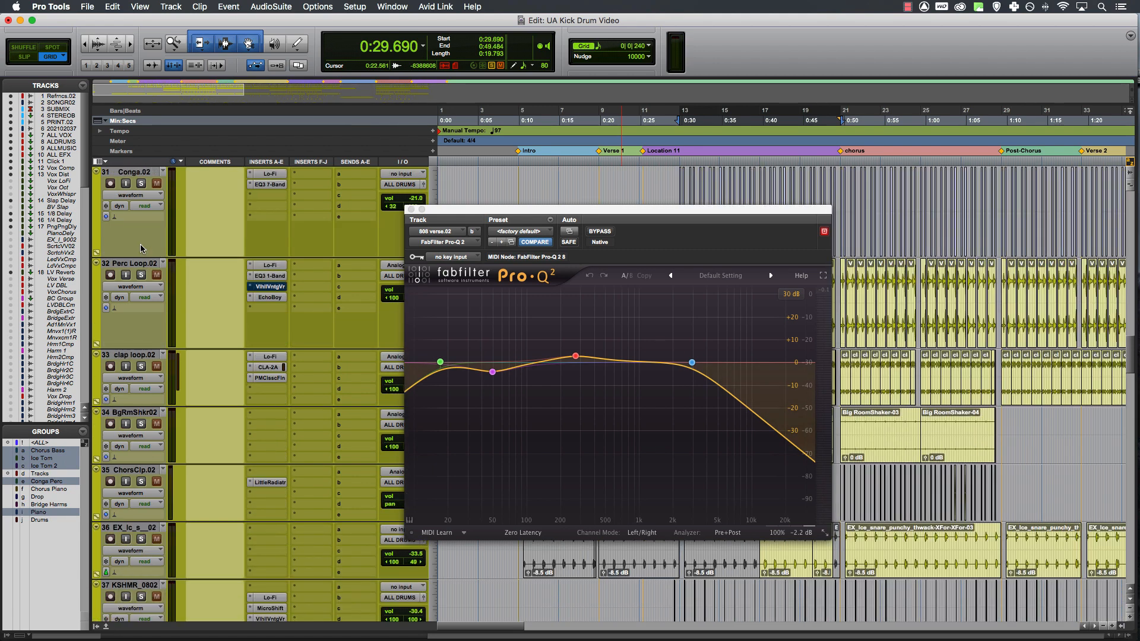
pyautogui.scroll(1, 141, 247)
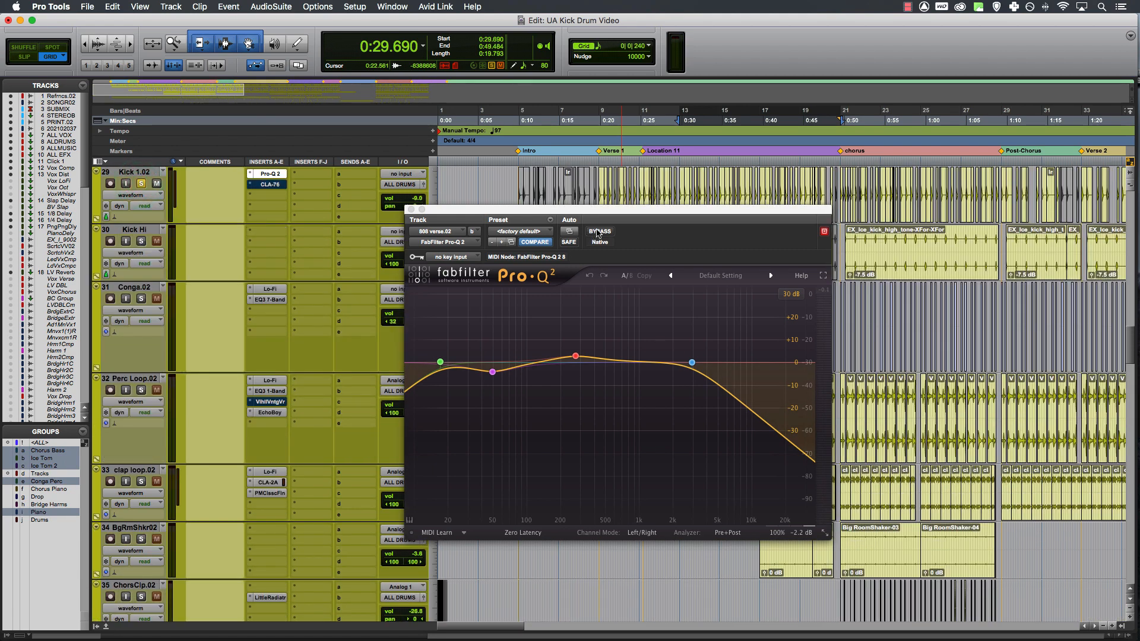
pyautogui.click(634, 208)
pyautogui.moveTo(634, 208); pyautogui.dragTo(704, 266)
pyautogui.click(621, 238)
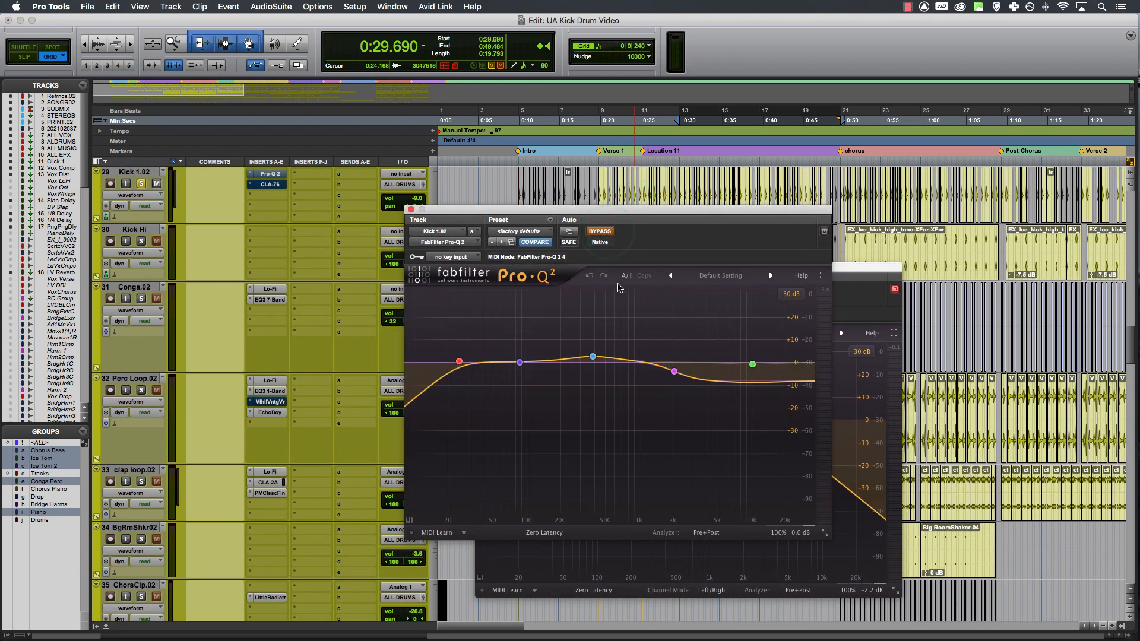
pyautogui.press('space')
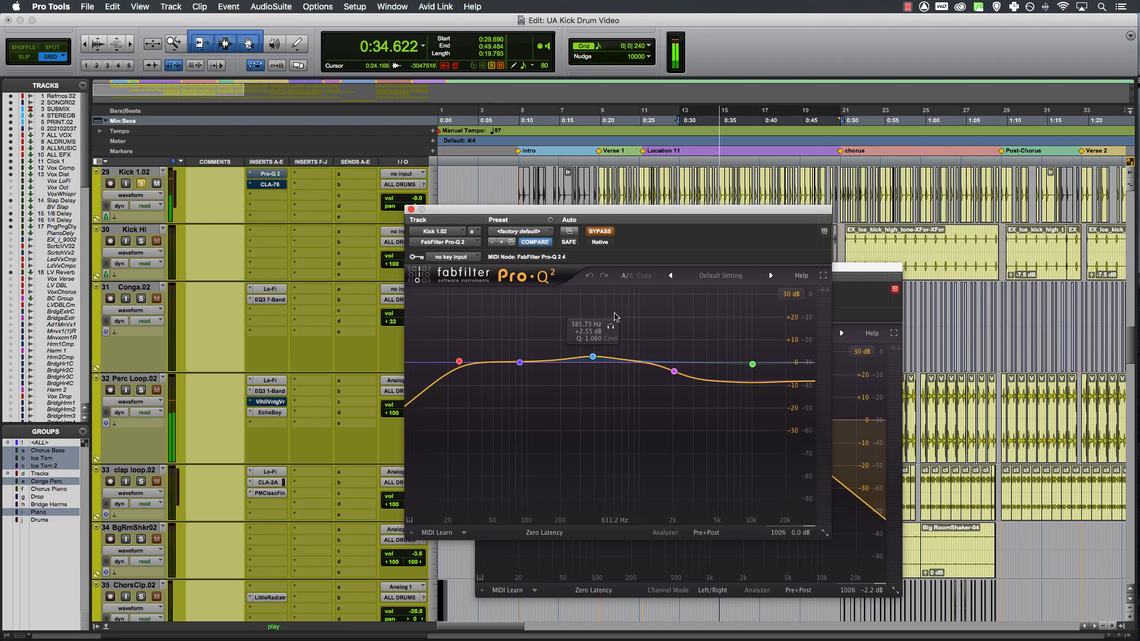
pyautogui.moveTo(716, 216); pyautogui.dragTo(412, 210)
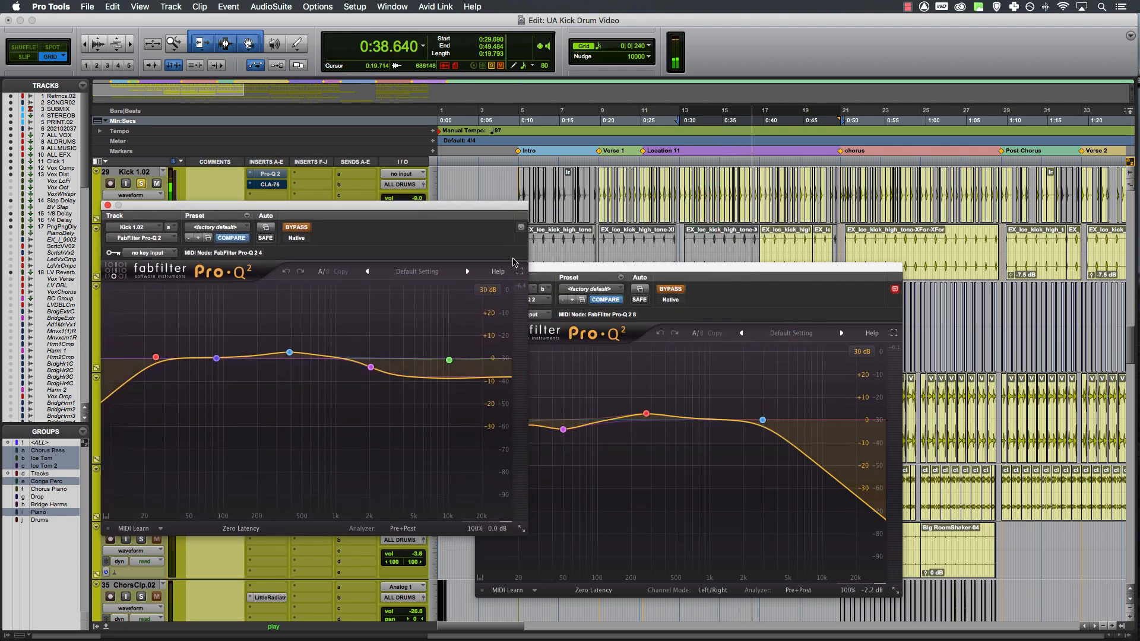
# - Compare the kick and 808 with both Pro-Q 2 EQs active and bypassed, leave both active, and stop playback
pyautogui.click(675, 290)
pyautogui.click(296, 228)
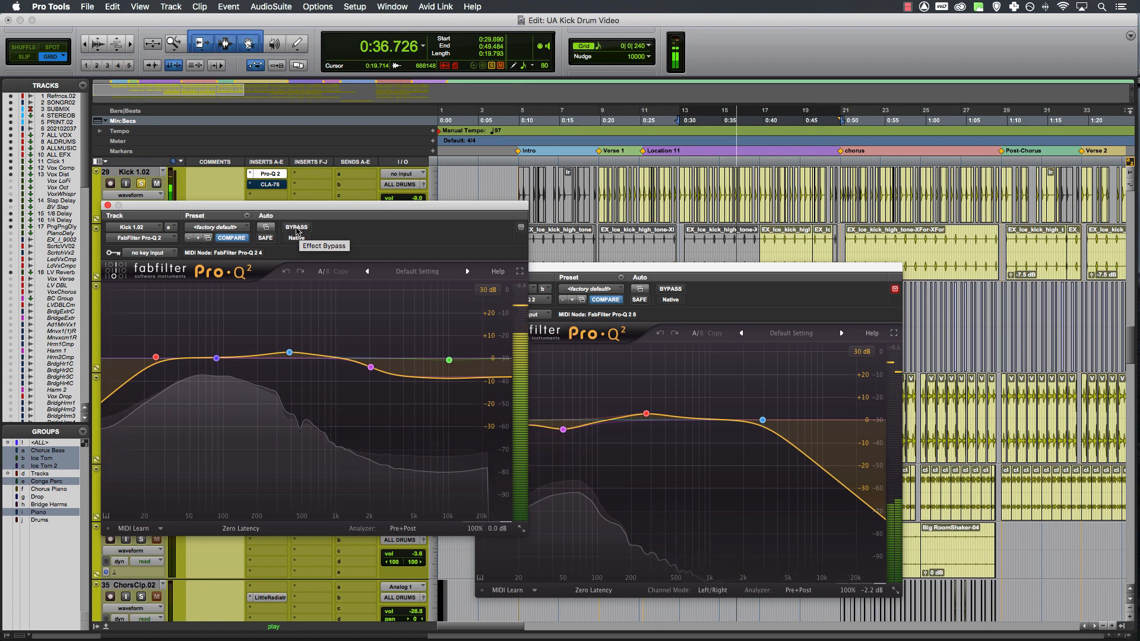
pyautogui.click(297, 228)
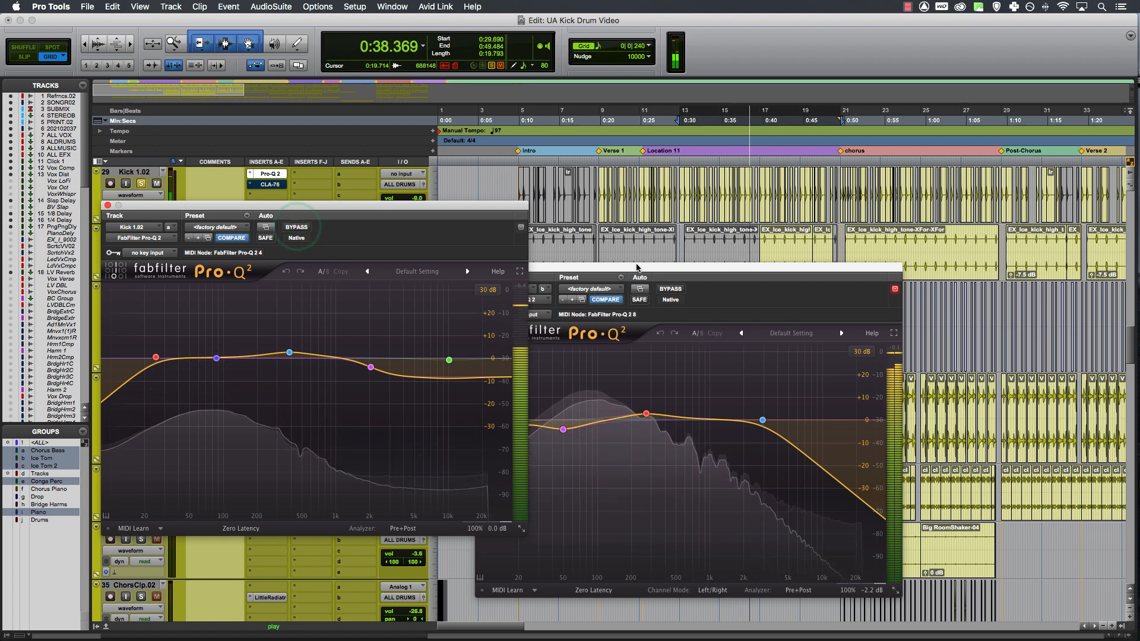
pyautogui.click(671, 289)
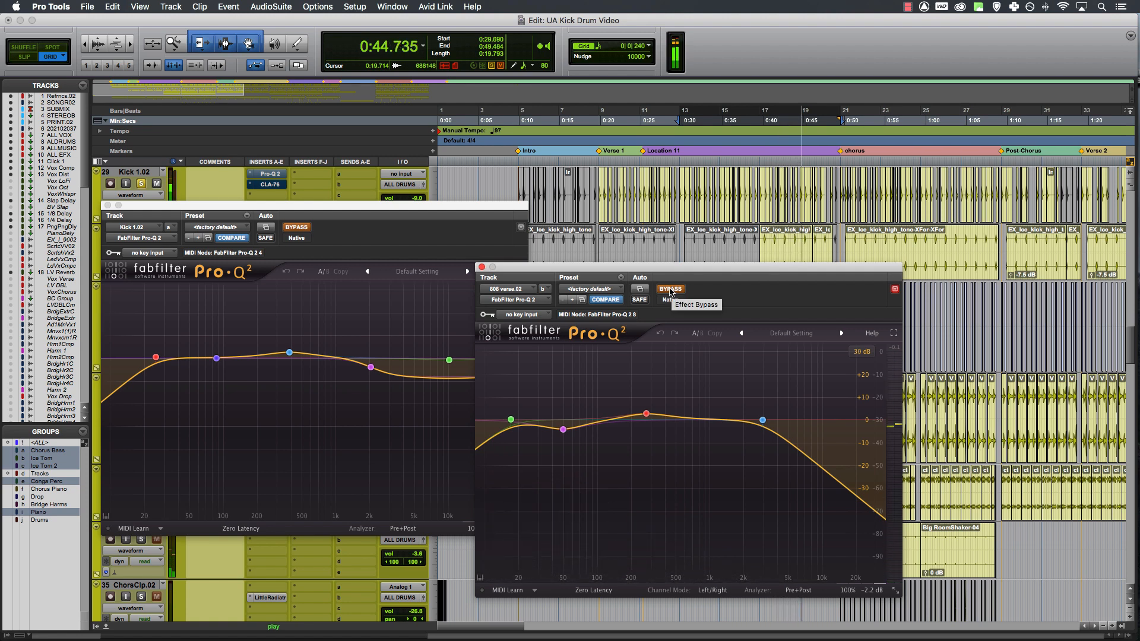
pyautogui.click(671, 289)
pyautogui.click(296, 228)
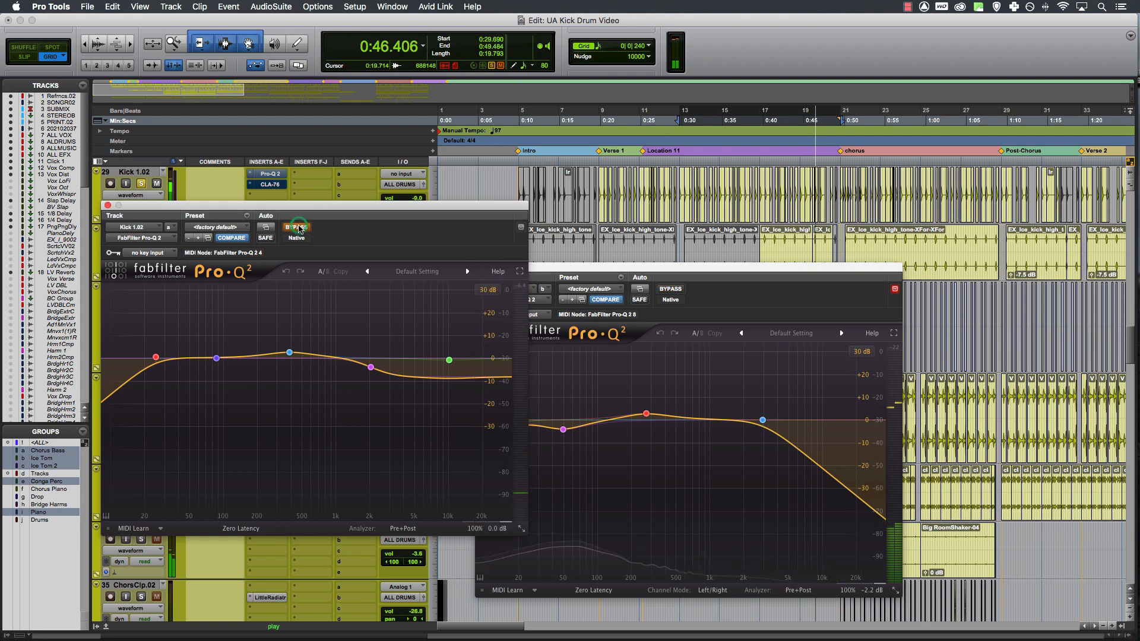
pyautogui.click(297, 227)
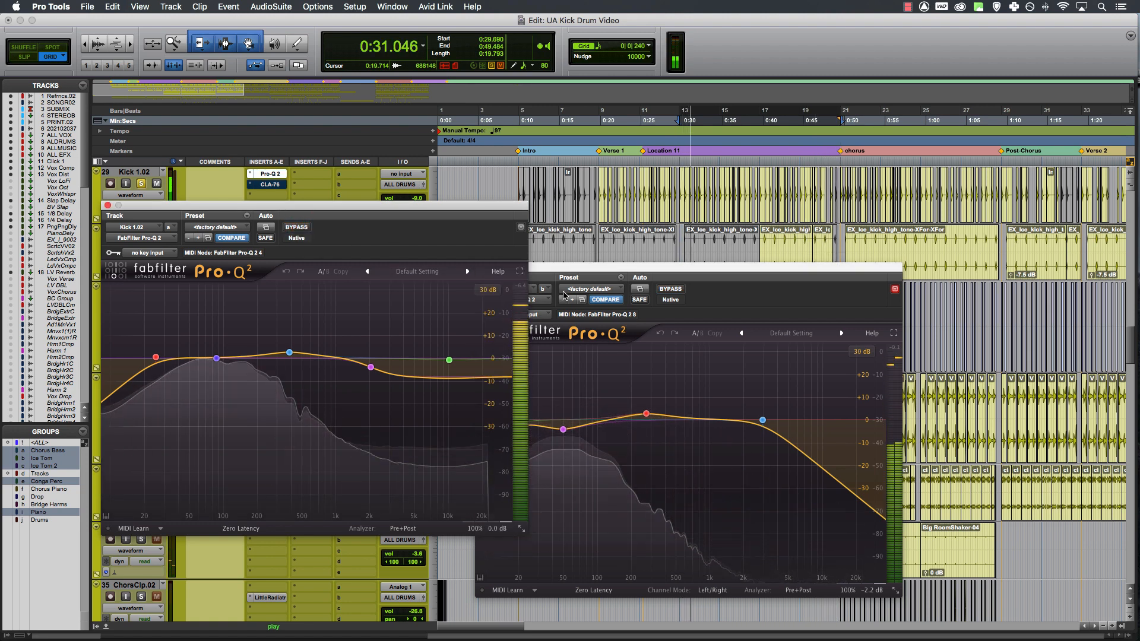
pyautogui.press('space')
# - Close the 808 verse.02 EQ window and reposition the Kick 1.02 EQ window over the timeline
pyautogui.moveTo(593, 268); pyautogui.dragTo(831, 295)
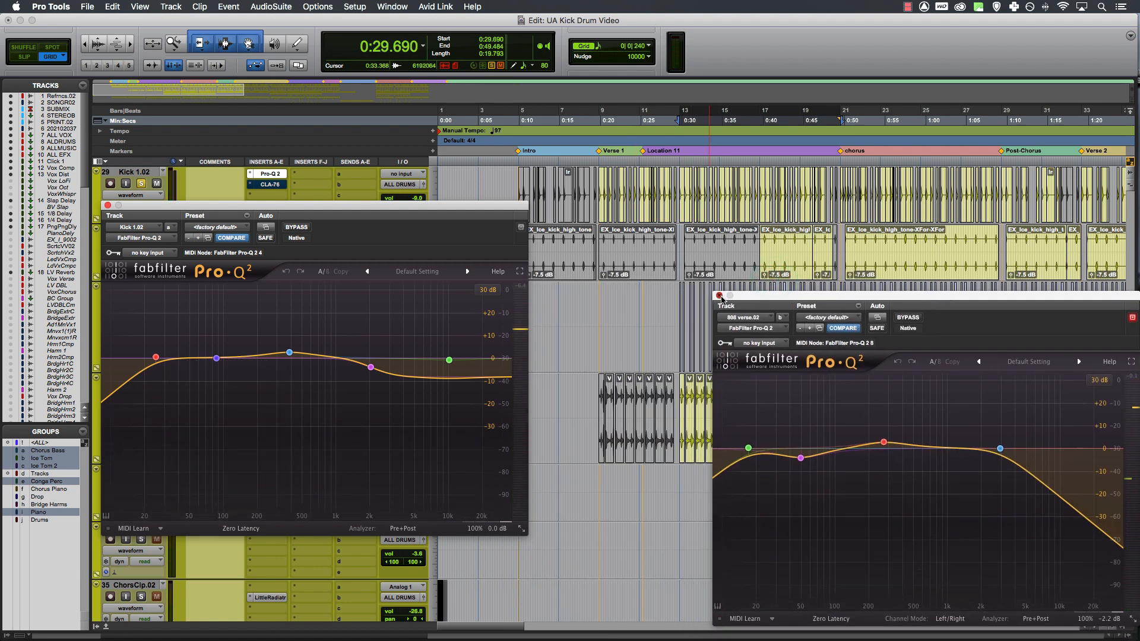
pyautogui.click(719, 295)
pyautogui.moveTo(462, 209); pyautogui.dragTo(790, 222)
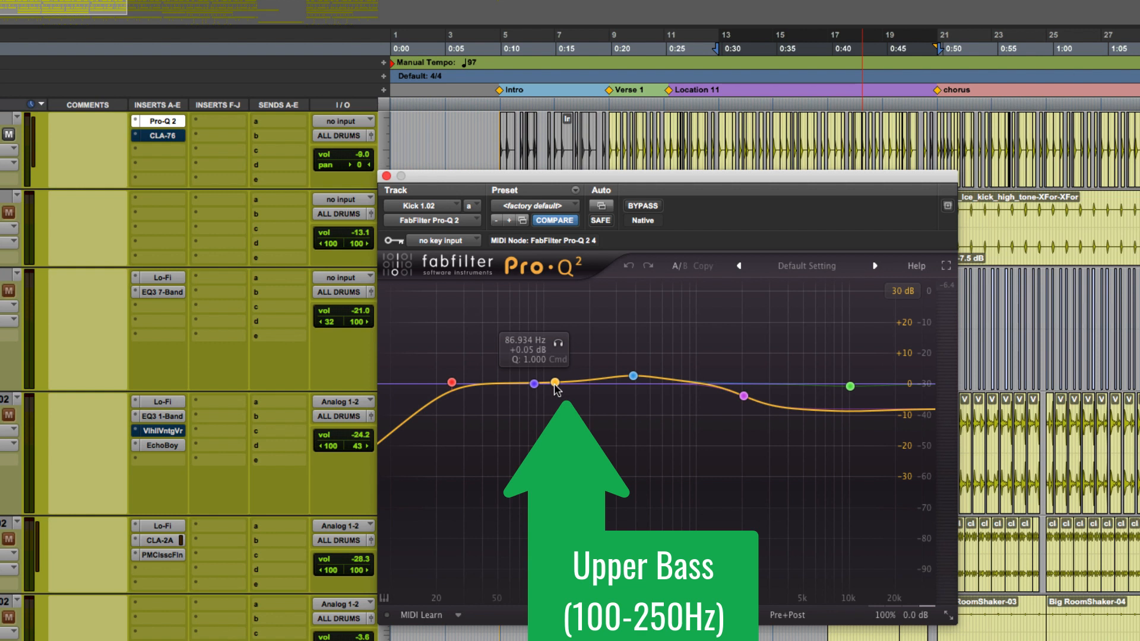
# - Inspect the upper-bass region of the Kick 1.02 EQ curve, and show the settings of its low-mid bell band
pyautogui.moveTo(554, 384)
pyautogui.mouseDown()
pyautogui.moveTo(613, 380)
pyautogui.moveTo(561, 383)
pyautogui.mouseUp()
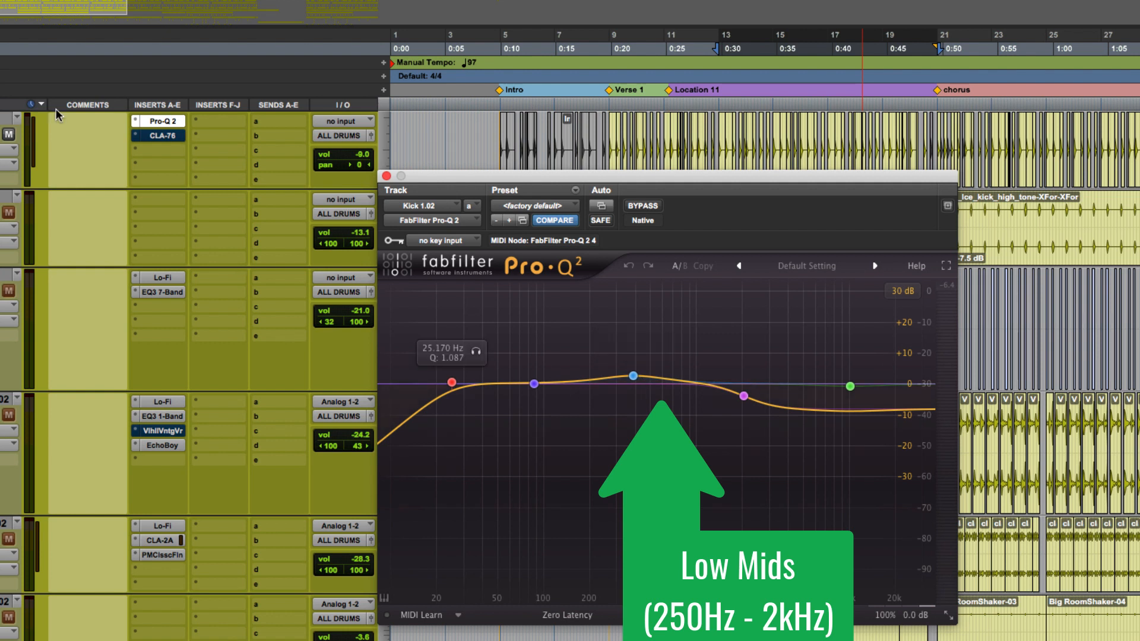
pyautogui.click(0, 135)
pyautogui.click(633, 375)
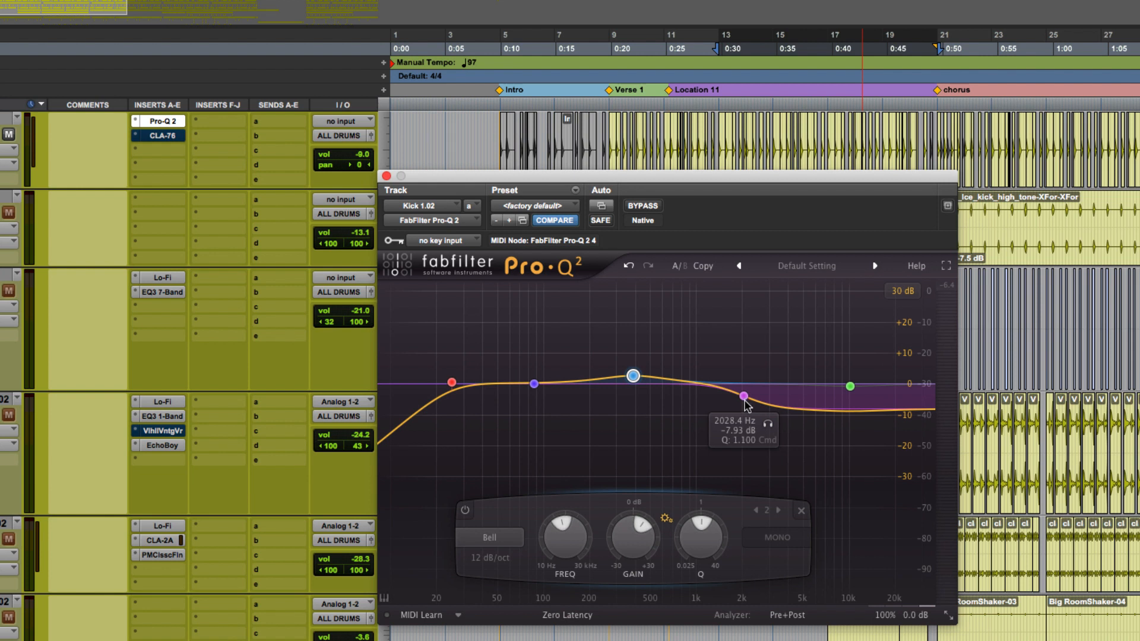
# - Select the high shelf band near 2 kHz on the Kick 1.02 EQ, and compare it switched off and on during playback
pyautogui.click(756, 387)
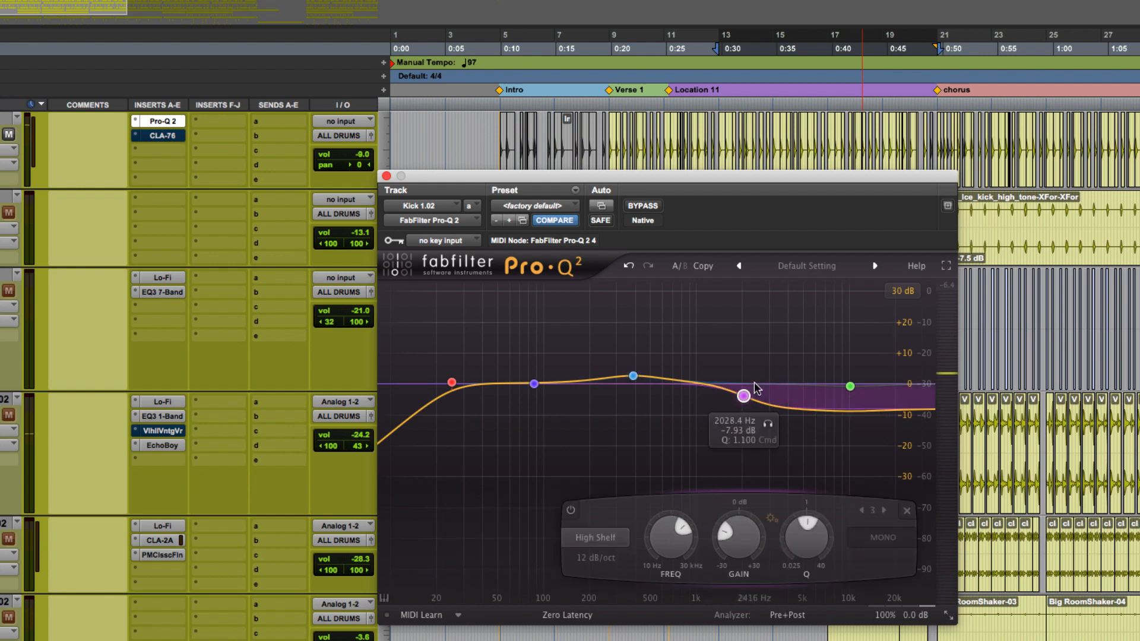
pyautogui.click(570, 511)
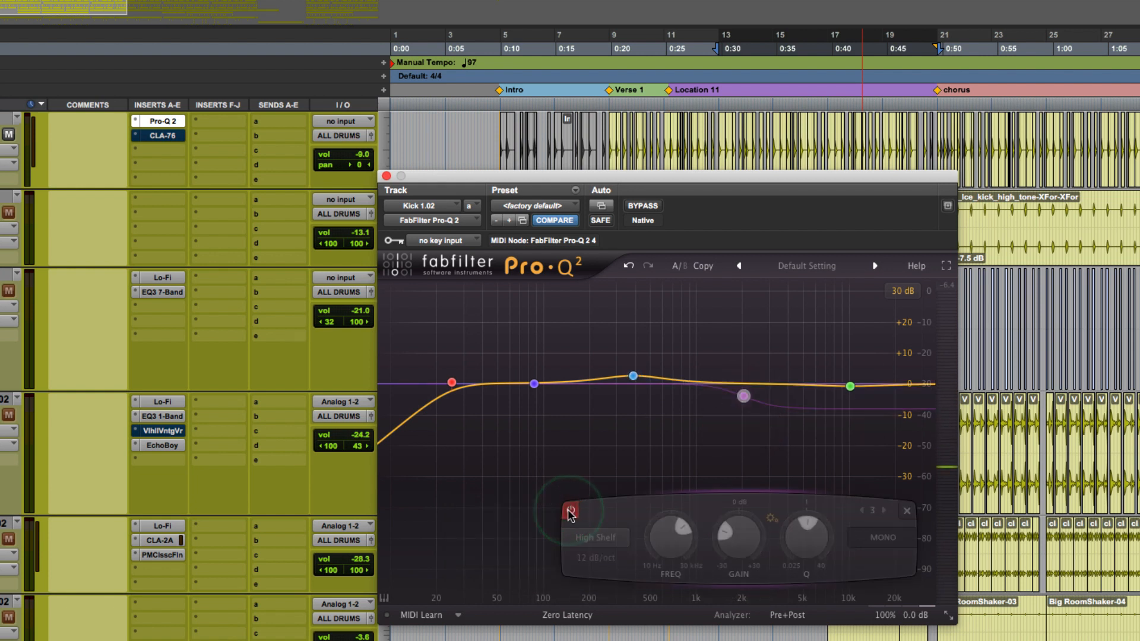
pyautogui.press('space')
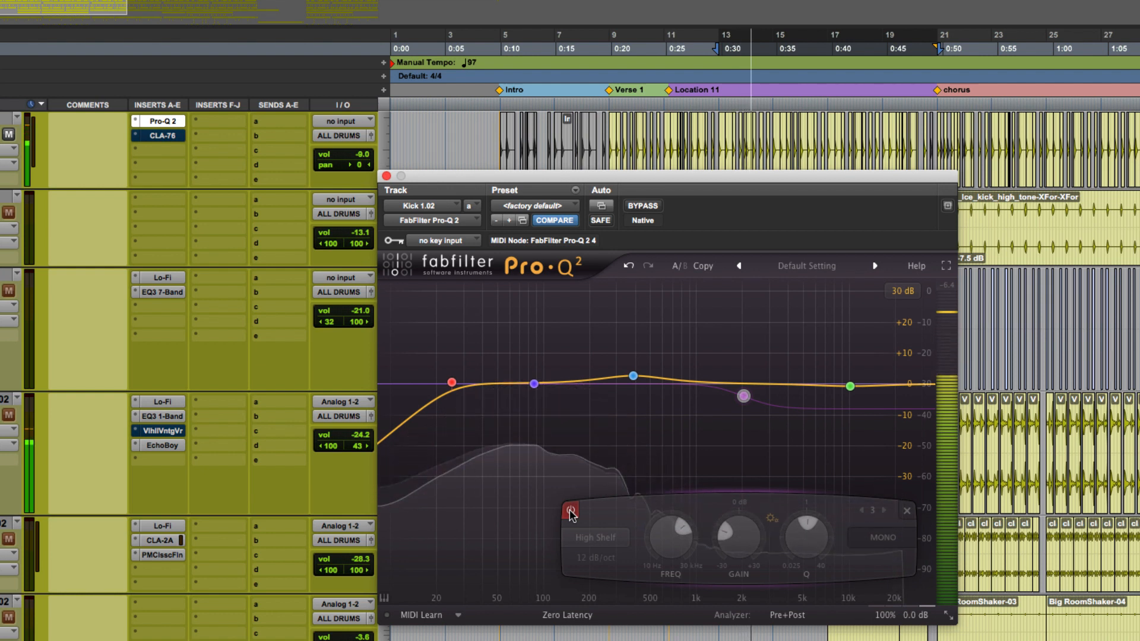
pyautogui.click(571, 511)
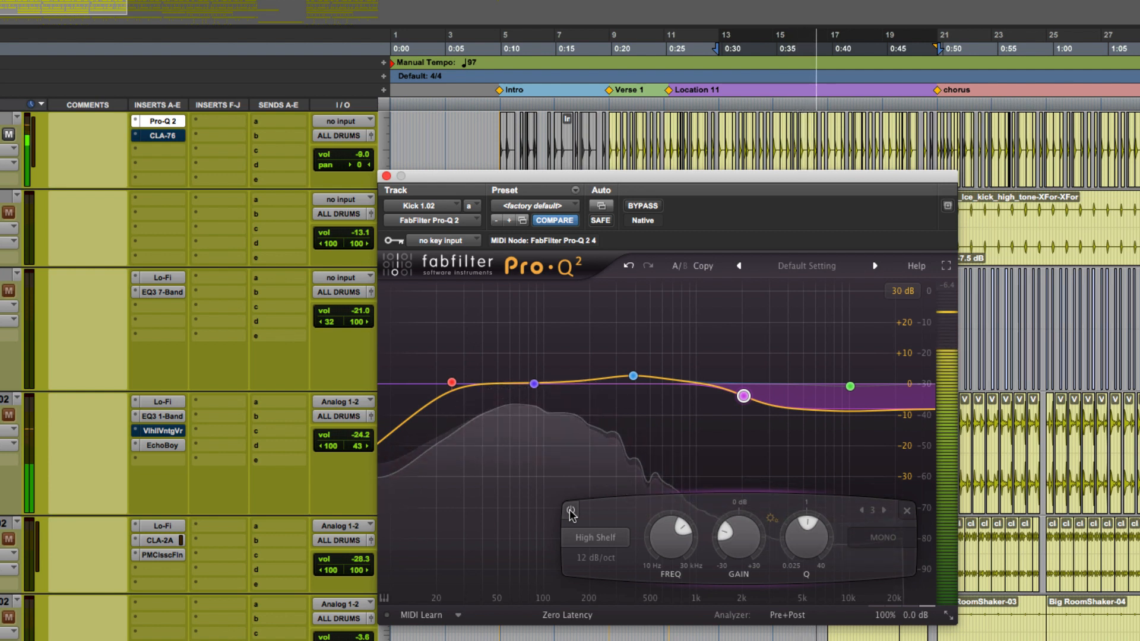
pyautogui.click(571, 511)
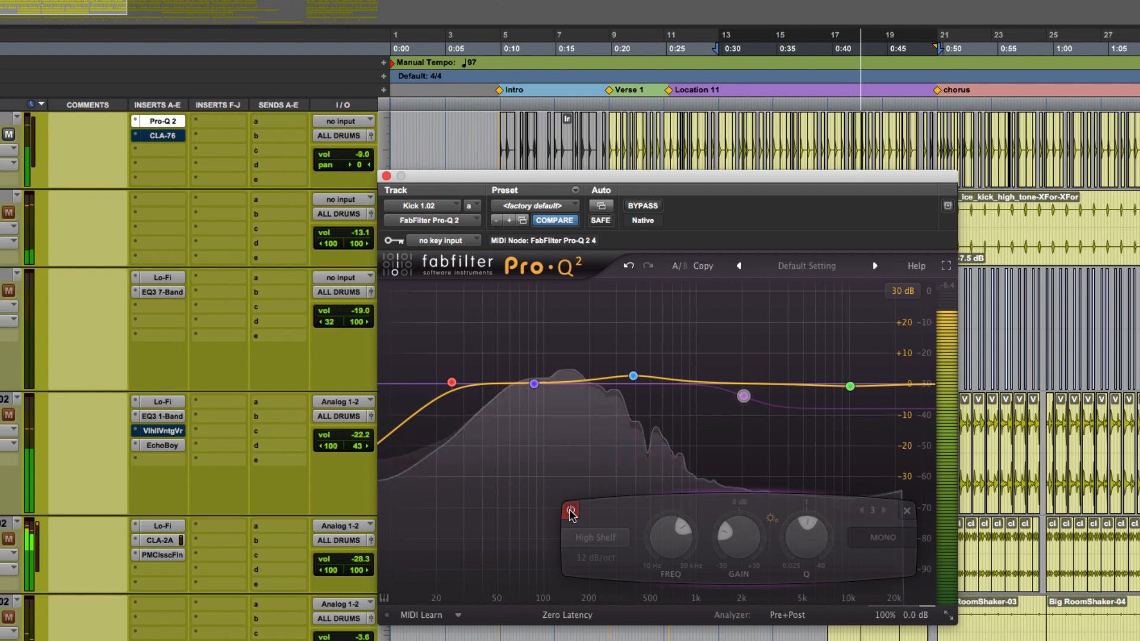
pyautogui.click(570, 511)
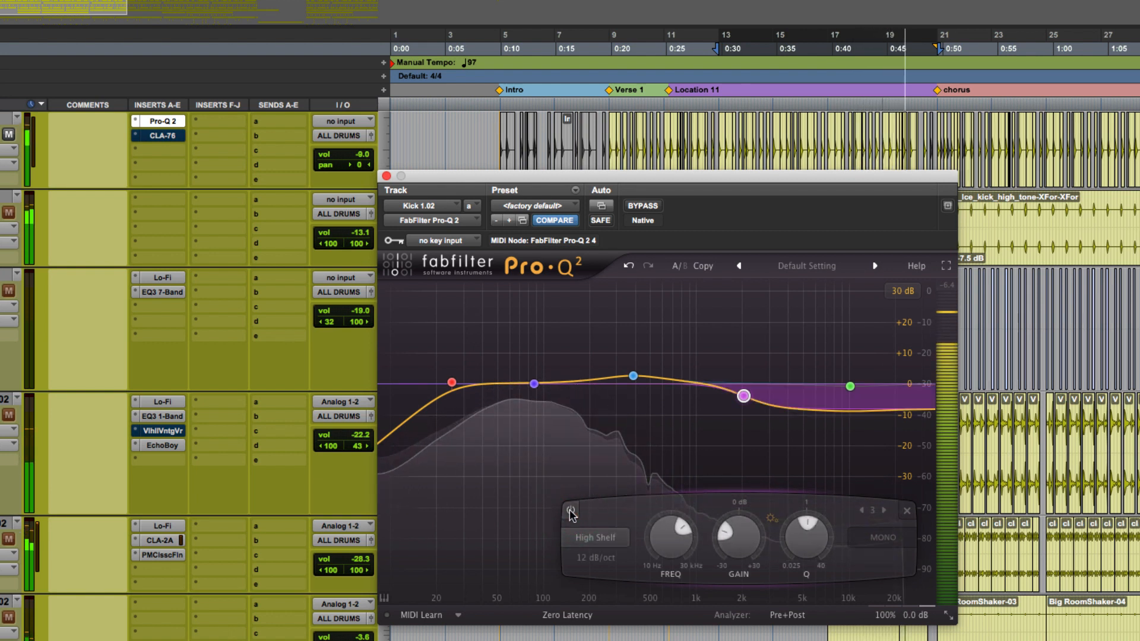
# - Audition the kick within the full drum mix with the Kick 1.02 EQ bypassed, and switch the EQ back on
pyautogui.press('space')
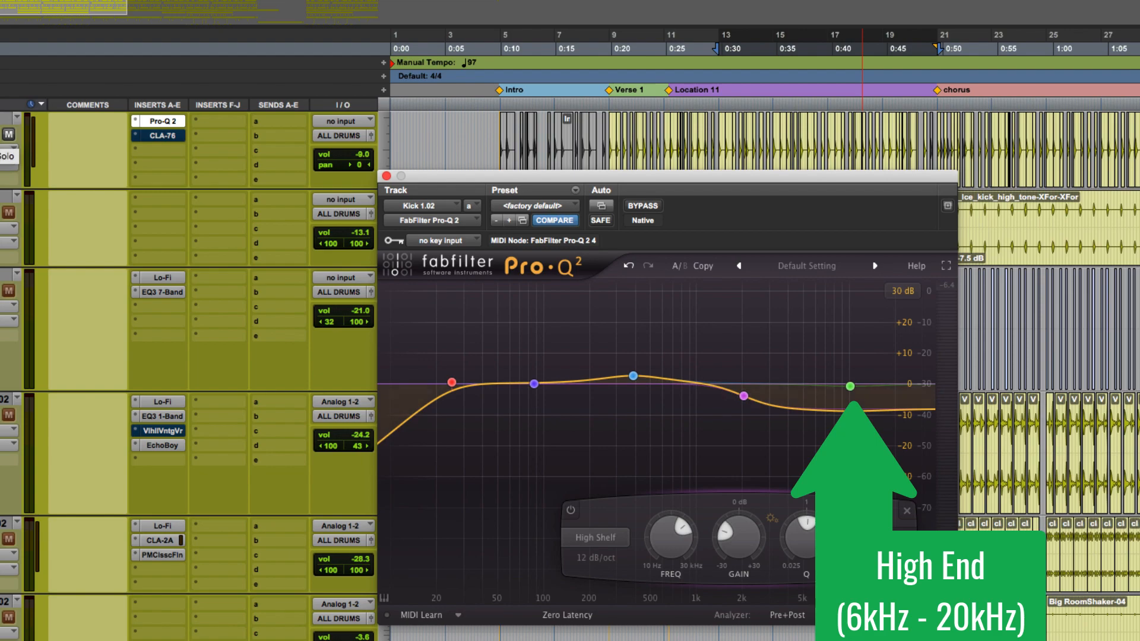
pyautogui.click(0, 134)
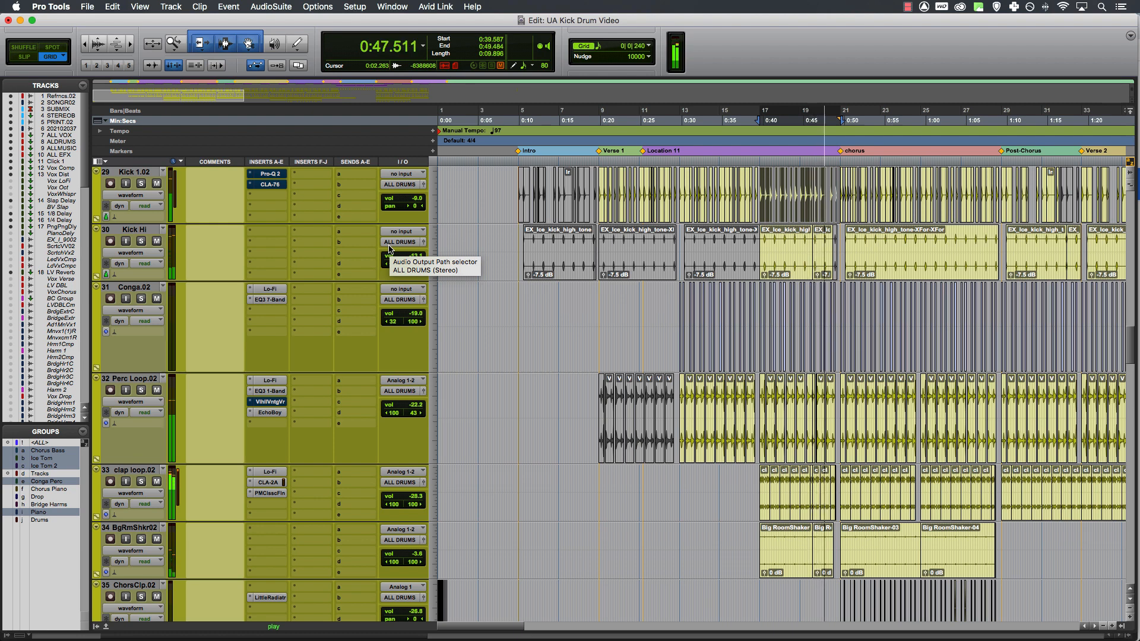
pyautogui.press('space')
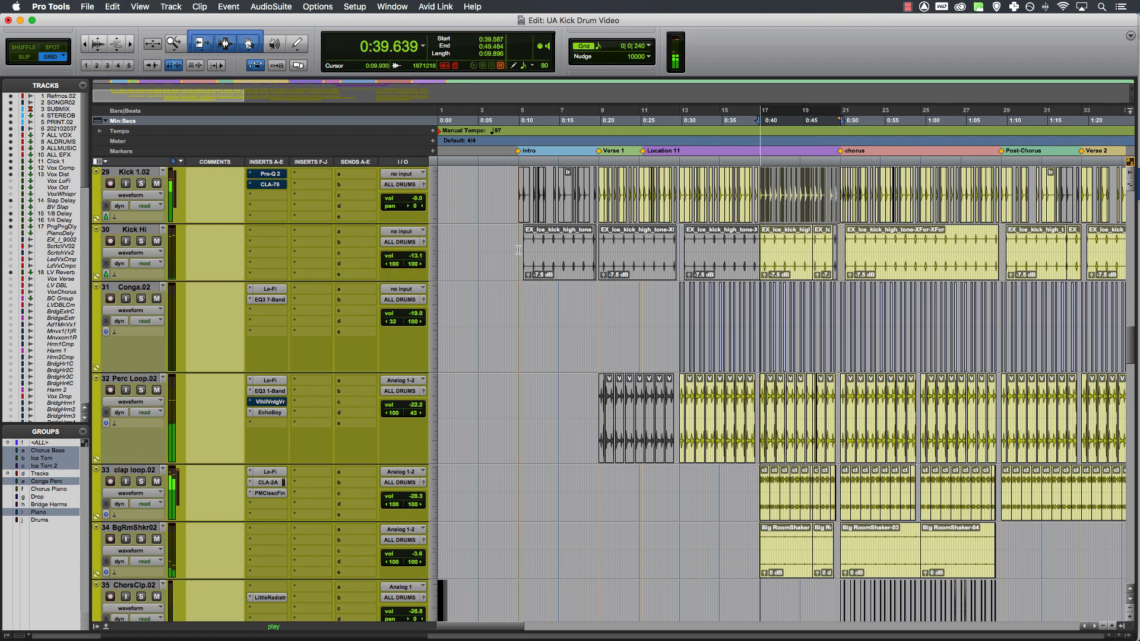
pyautogui.press('space')
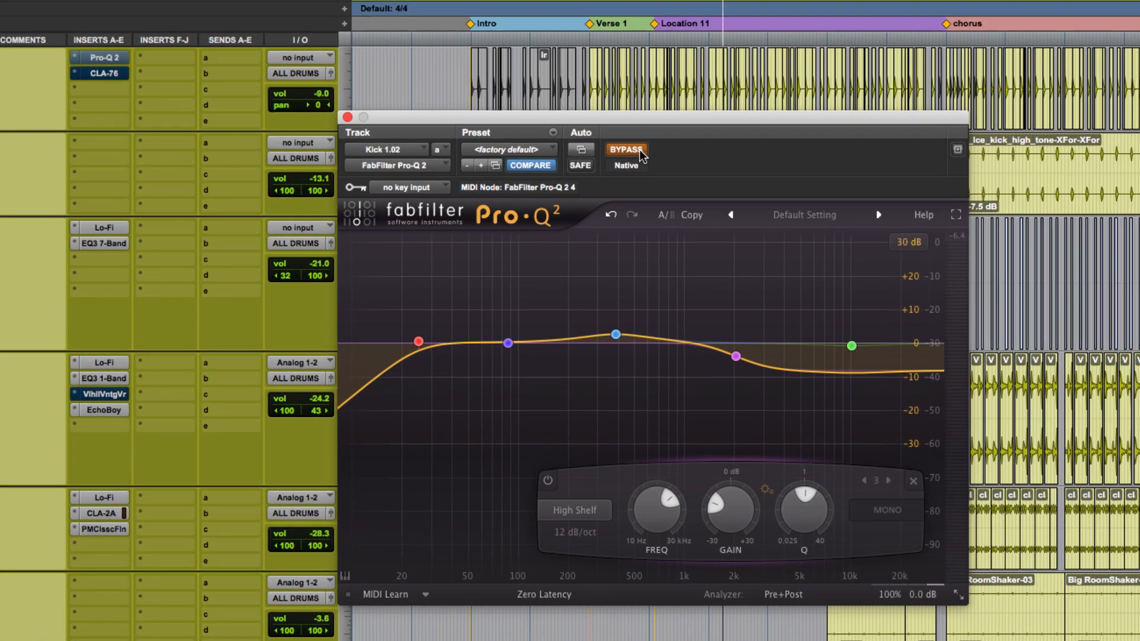
pyautogui.click(637, 150)
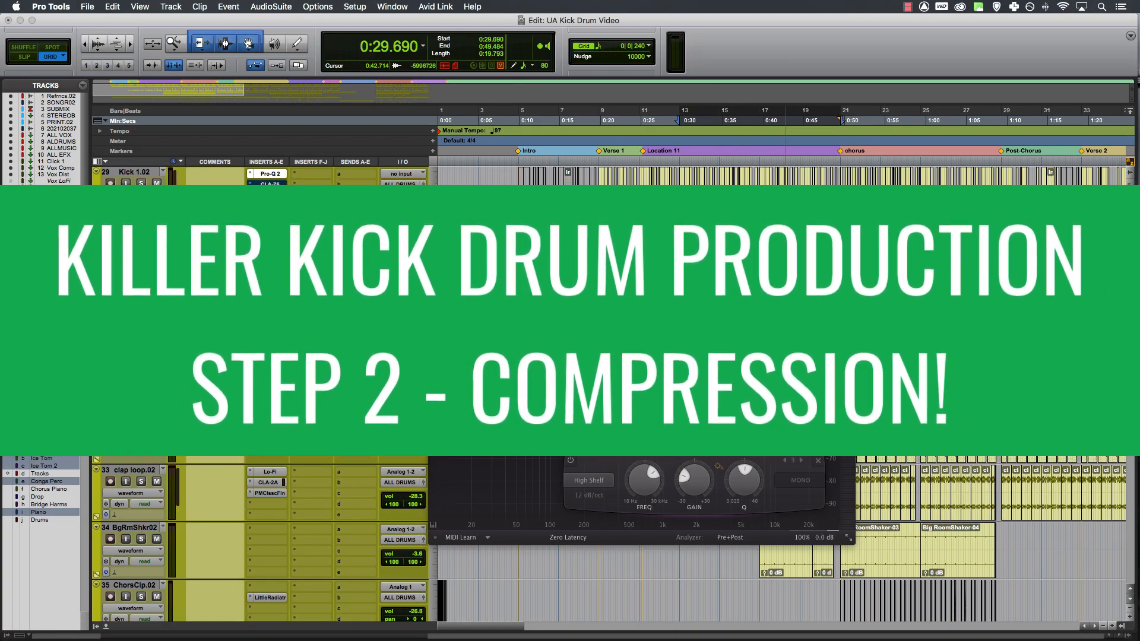
# - Open the CLA-76 compressor on Kick 1.02, move its window over the timeline, and inspect its attack and release controls
pyautogui.click(269, 184)
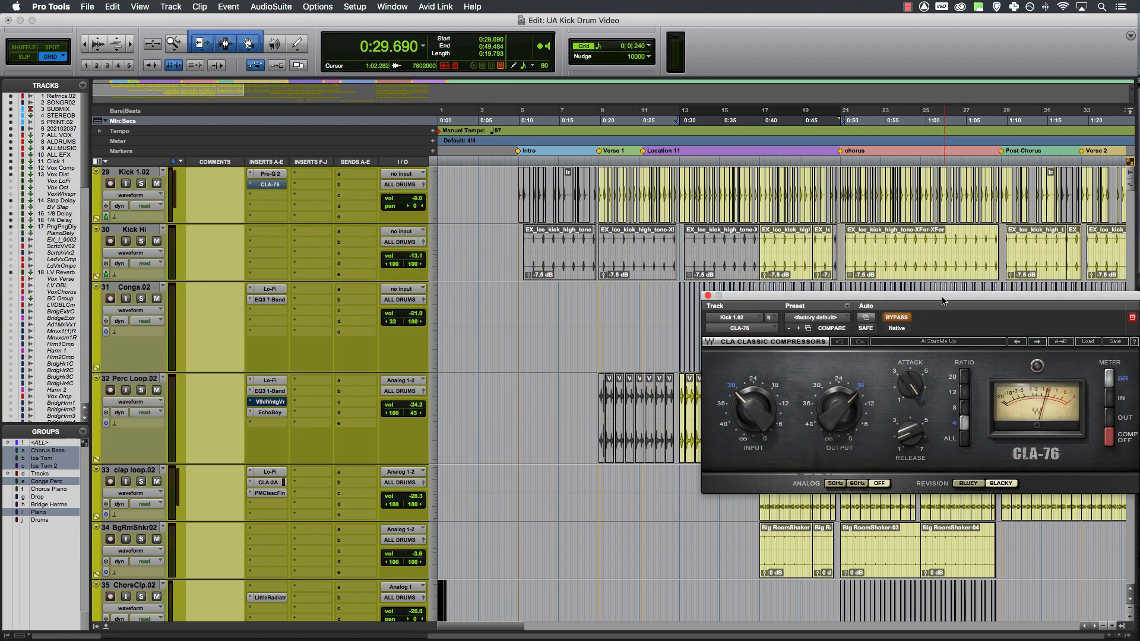
pyautogui.moveTo(950, 279); pyautogui.dragTo(616, 262)
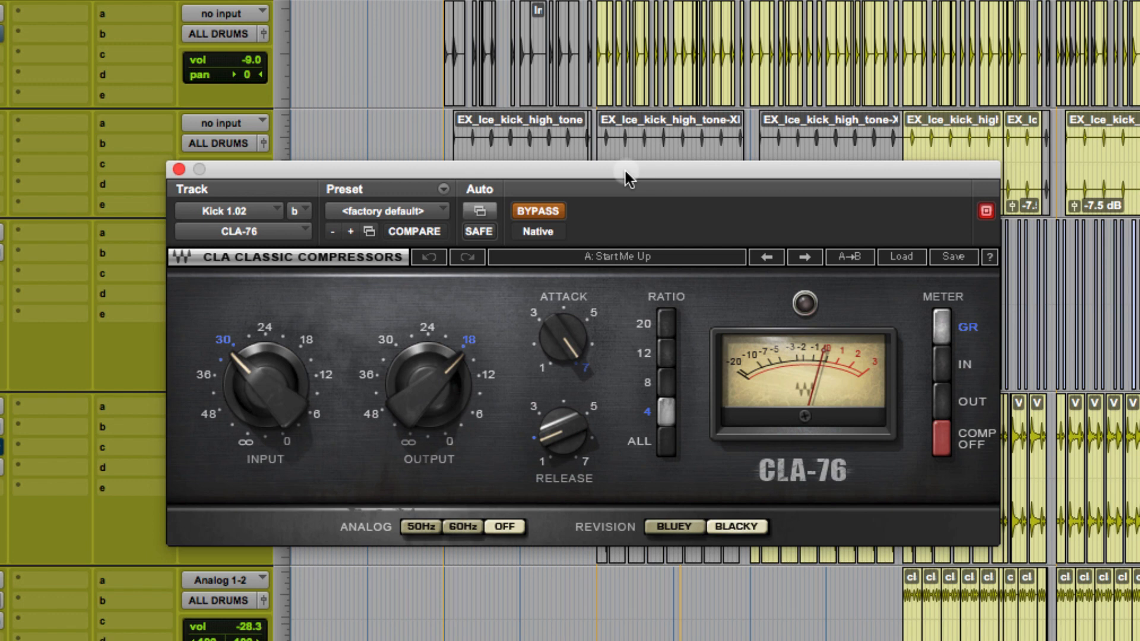
pyautogui.moveTo(567, 340)
pyautogui.moveTo(559, 439); pyautogui.dragTo(559, 450)
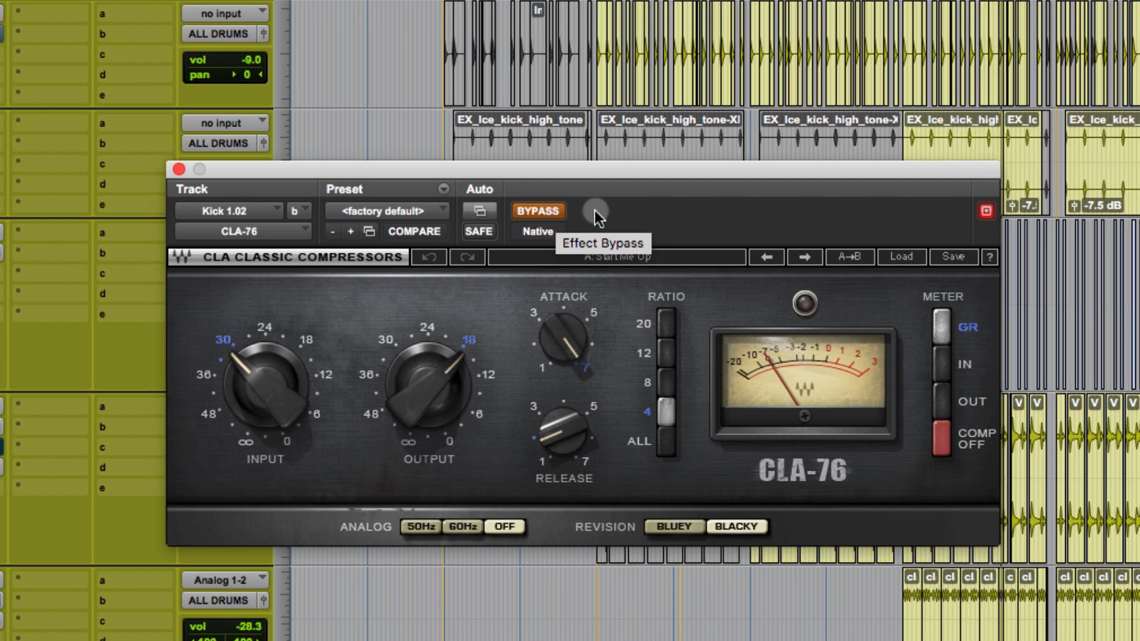
# - Compare the Kick 1.02 CLA-76 compressor active and bypassed, and leave it active
pyautogui.click(557, 211)
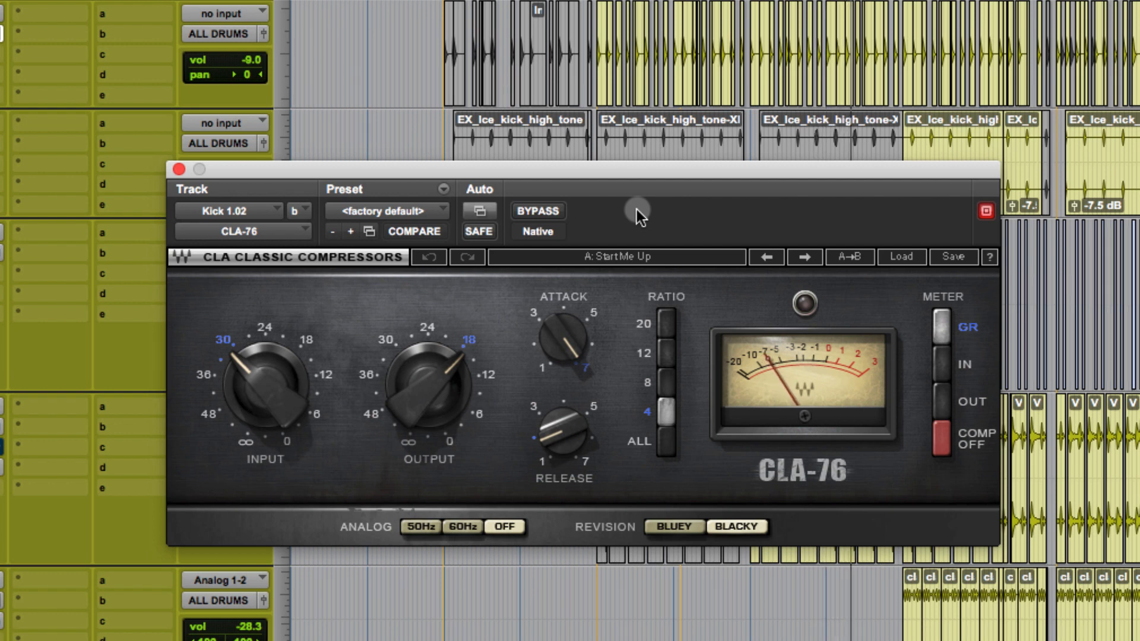
pyautogui.click(558, 212)
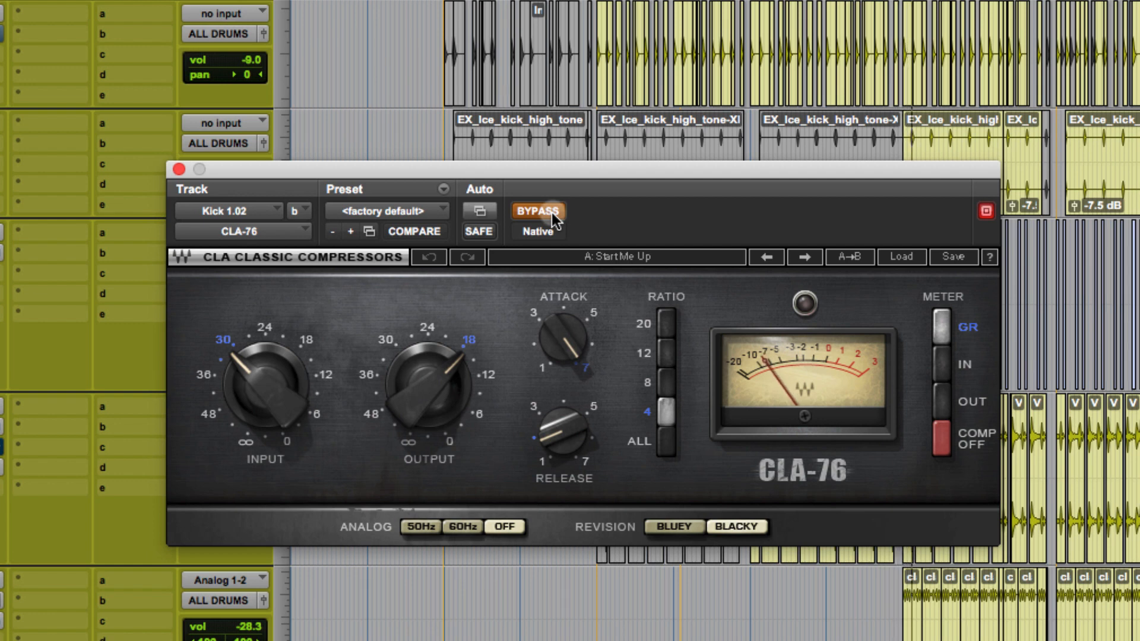
pyautogui.click(551, 212)
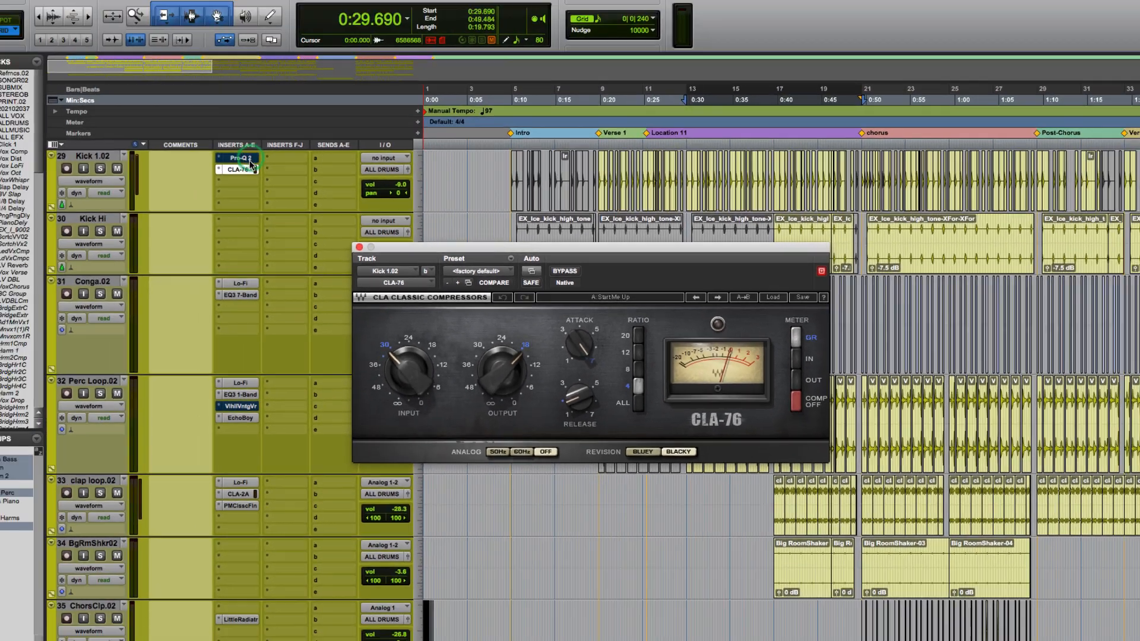
# - Play the section and compare the kick with both Pro-Q 2 and CLA-76 bypassed and active, leaving both inserts active
pyautogui.keyDown('super'); pyautogui.click(276, 187); pyautogui.keyUp('super')
pyautogui.press('space')
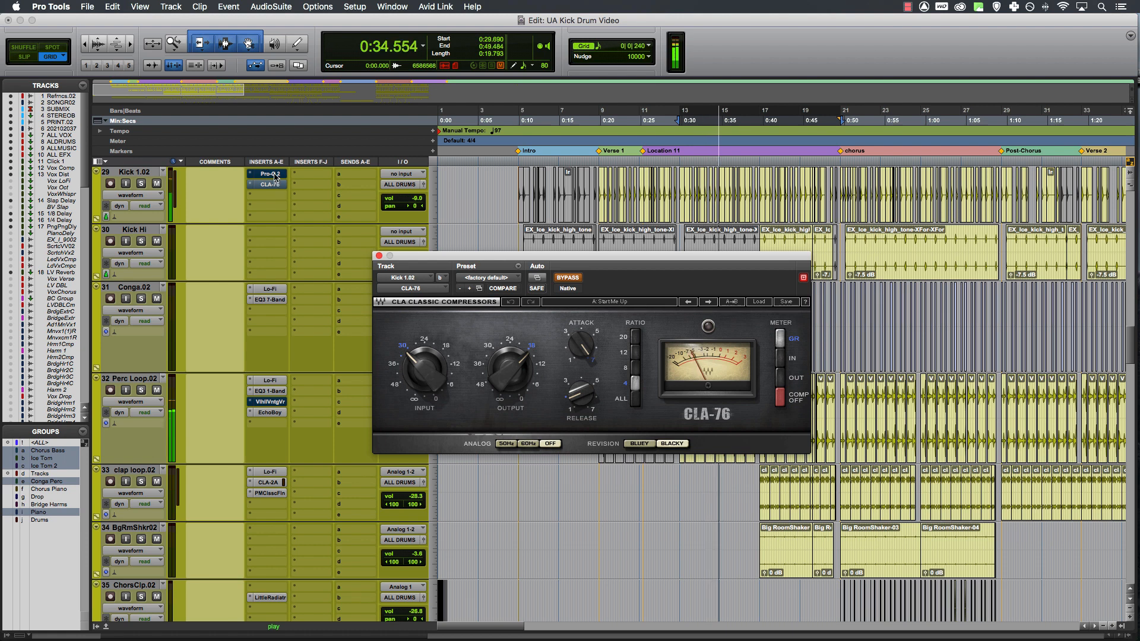
pyautogui.keyDown('super'); pyautogui.click(275, 175); pyautogui.keyUp('super')
pyautogui.keyDown('super'); pyautogui.click(274, 185); pyautogui.keyUp('super')
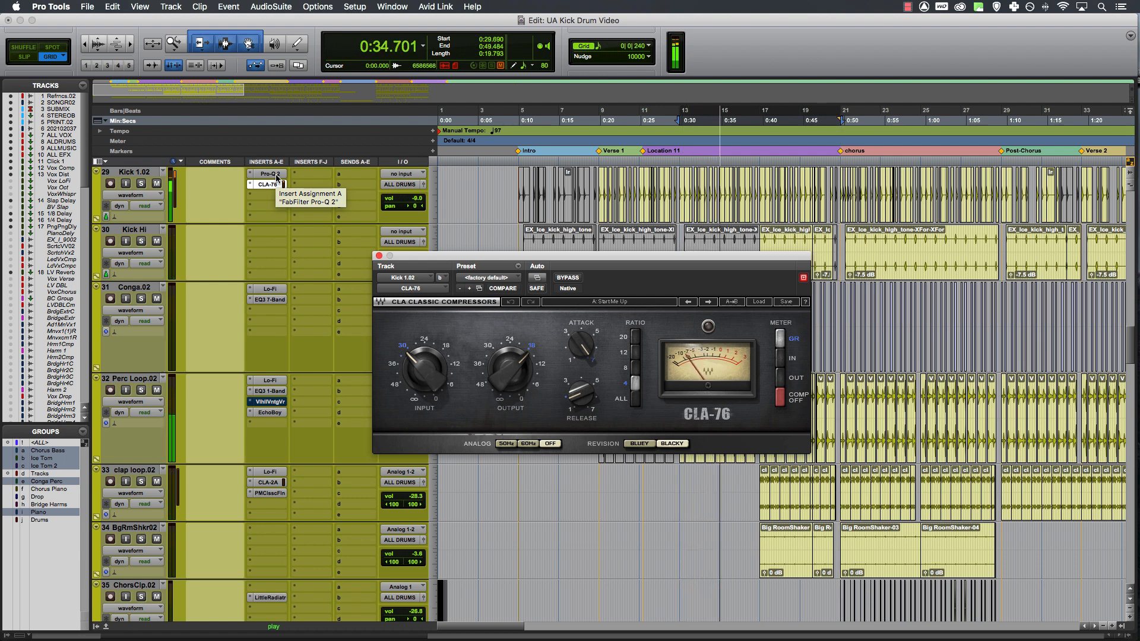
pyautogui.click(277, 177)
pyautogui.keyDown('super'); pyautogui.click(275, 185); pyautogui.keyUp('super')
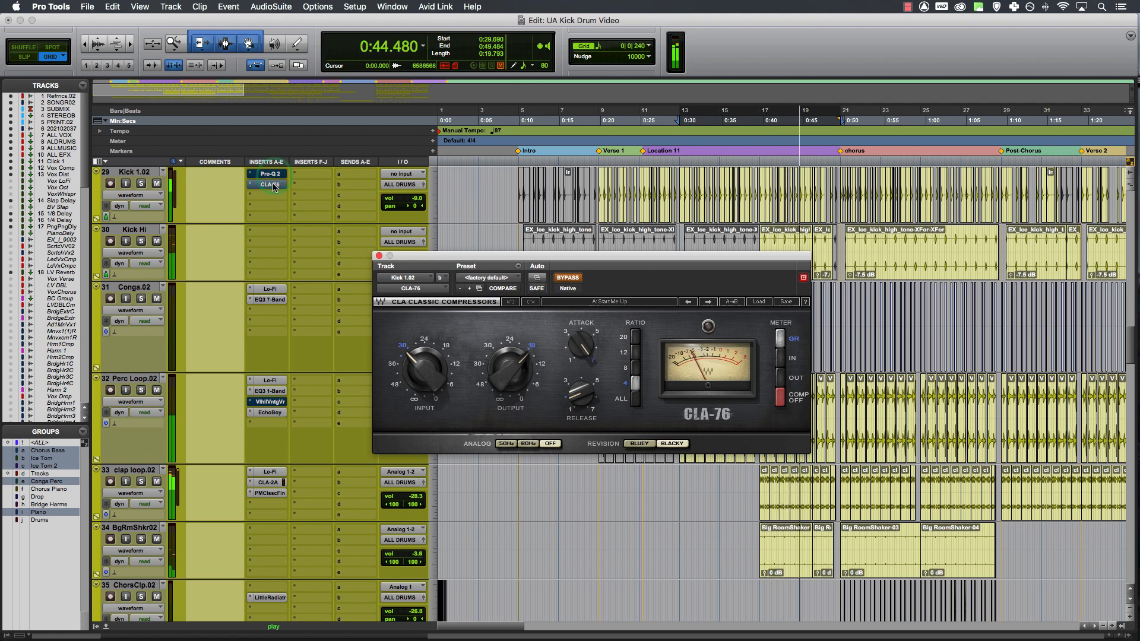
pyautogui.click(274, 187)
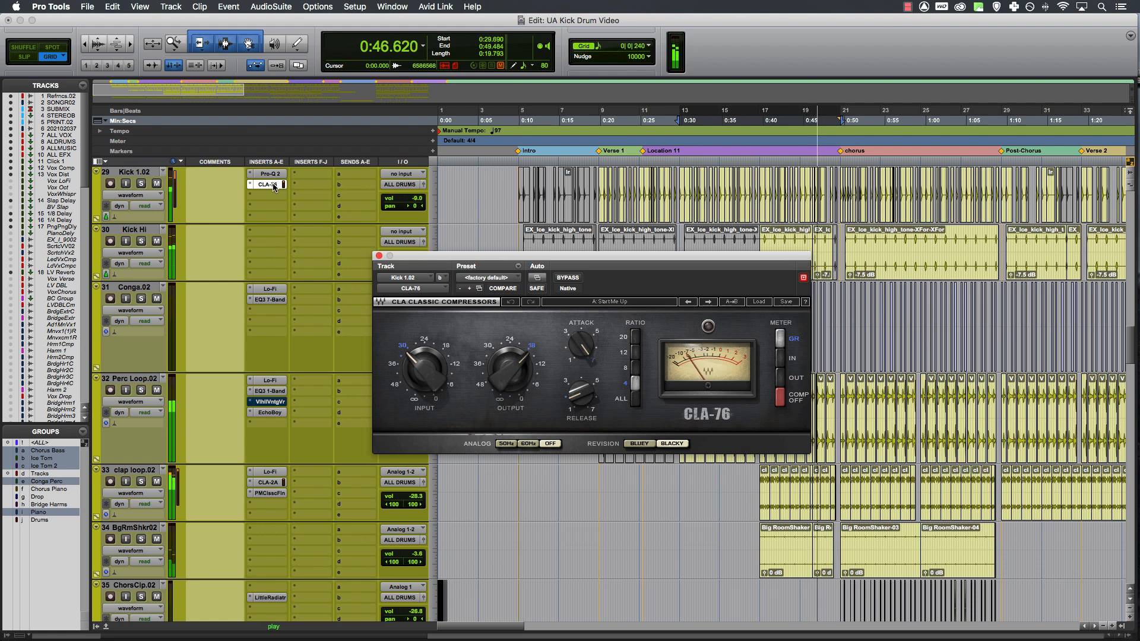